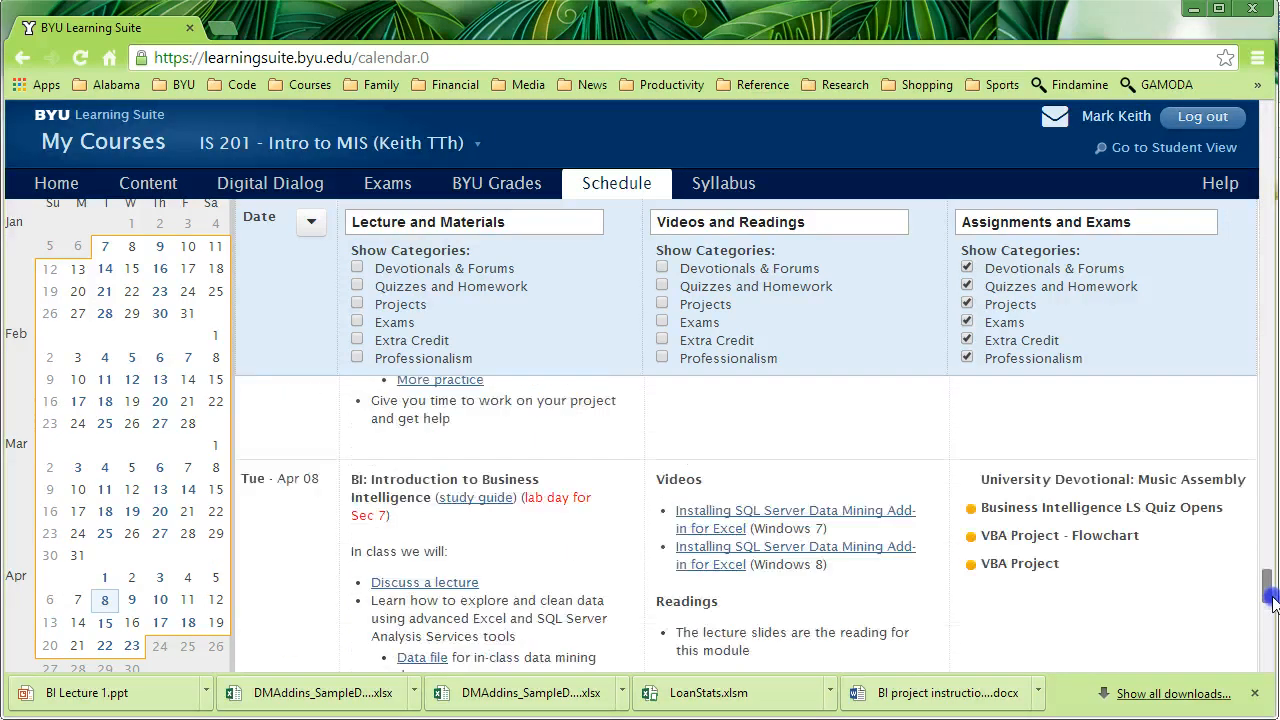
Find the data file entry for Apr 08 in the course schedule and open the downloaded DMAddins_SampleData.xlsx in Excel, enlarging its window
click(311, 221)
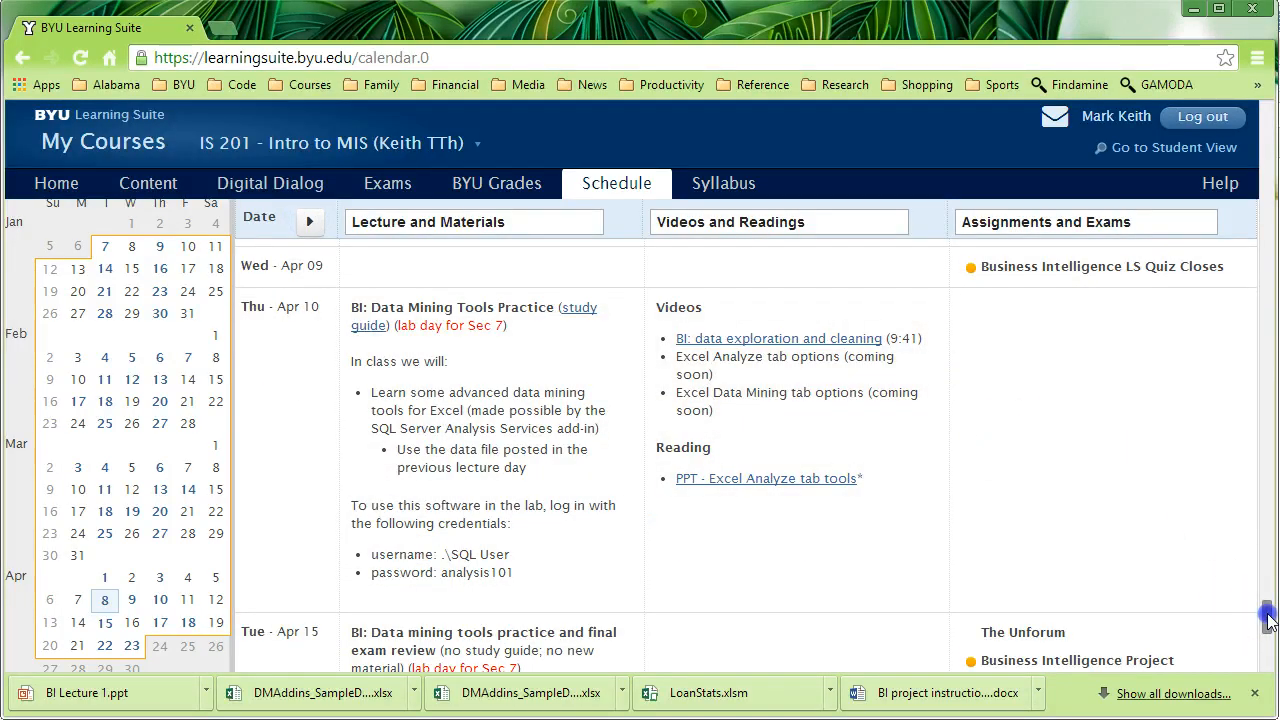
drag(1268, 620, 1267, 595)
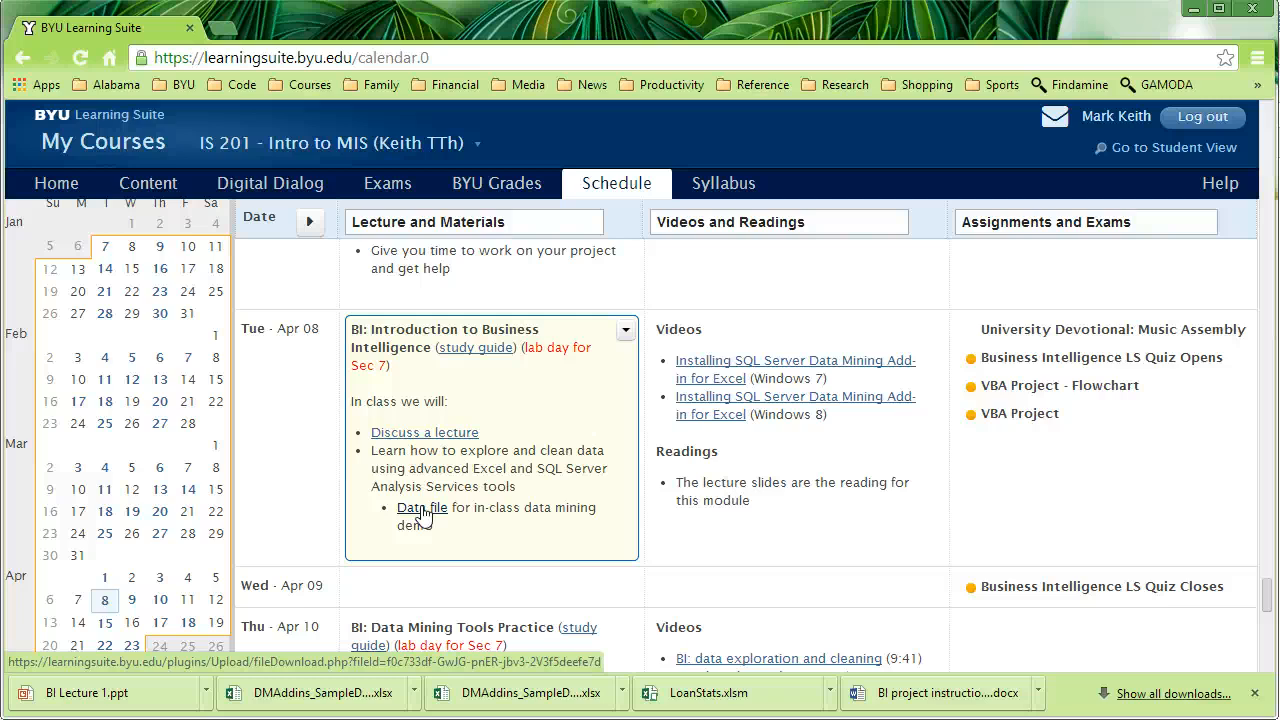
click(316, 697)
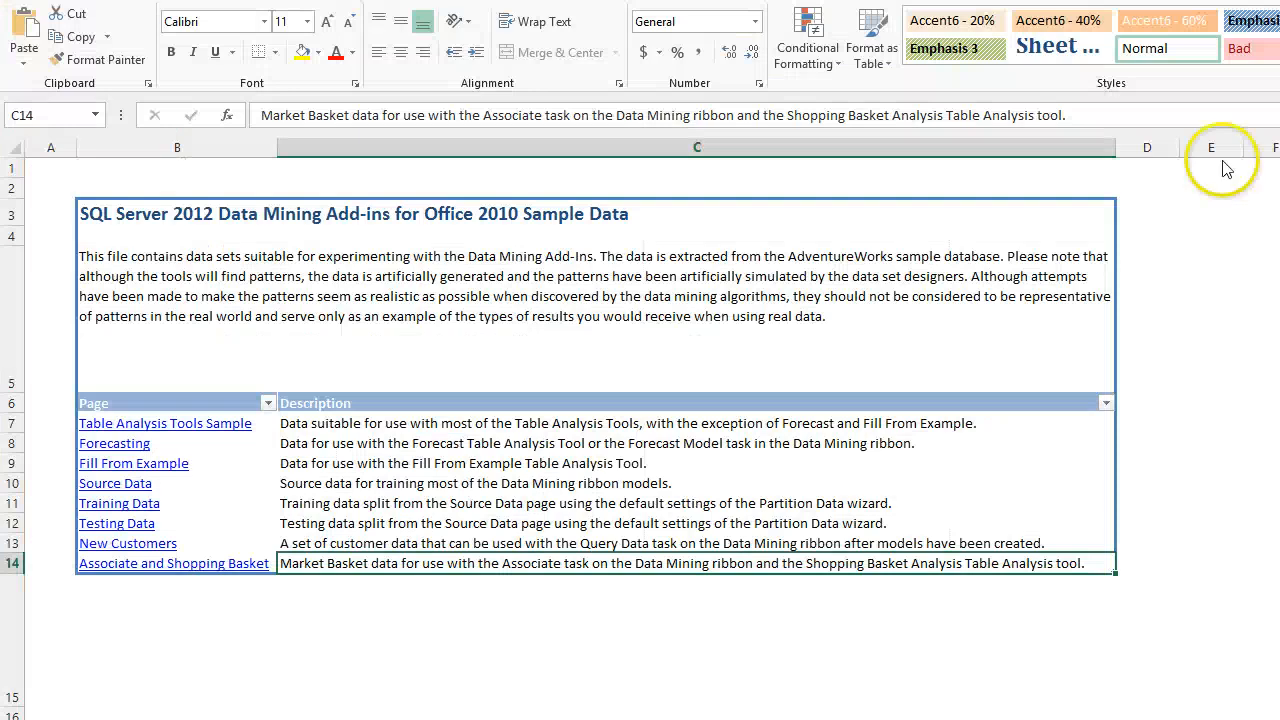
drag(1110, 0, 587, 13)
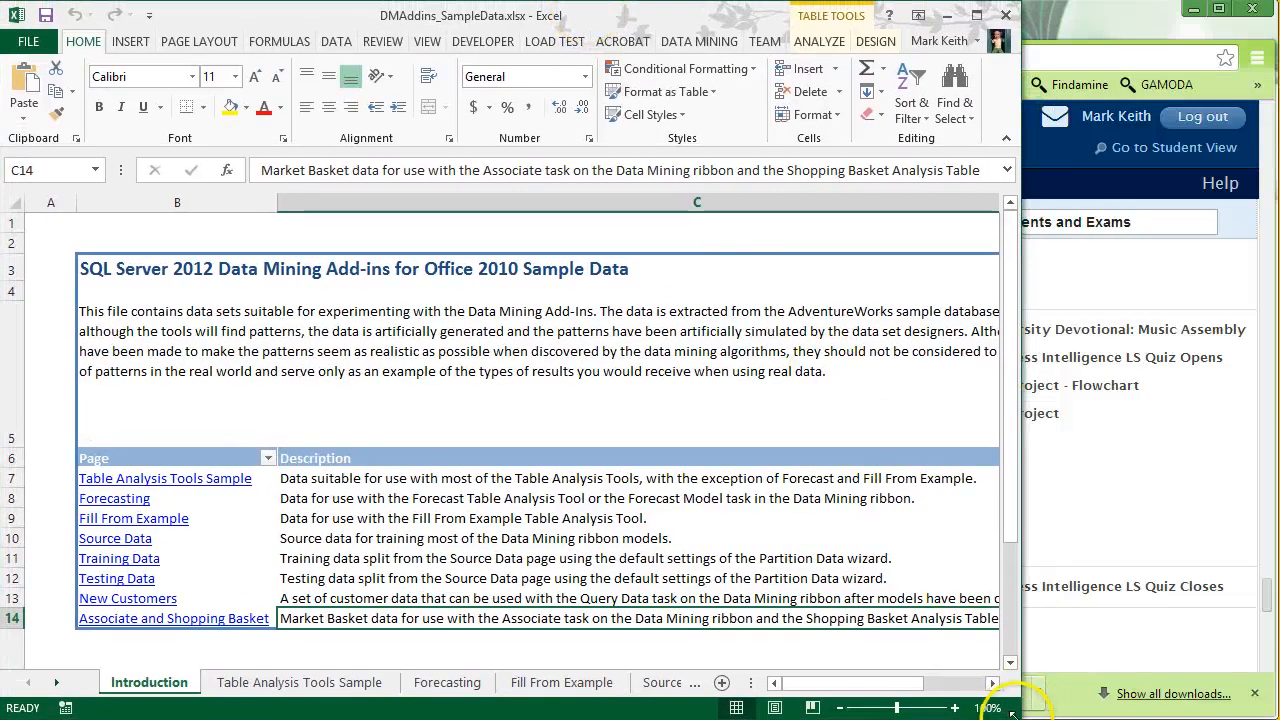
drag(1012, 712, 1278, 718)
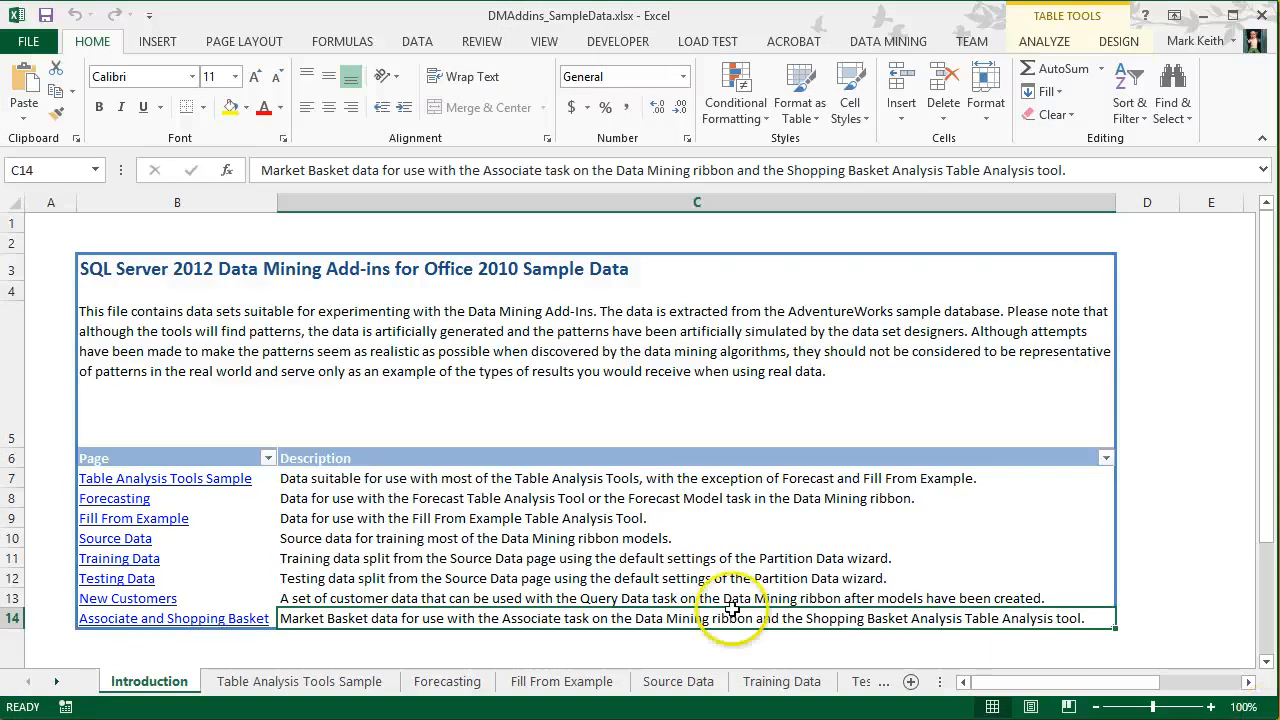
Open the Table Analysis Tools Sample sheet and examine the first customer record and the Purchased Bike values
click(287, 683)
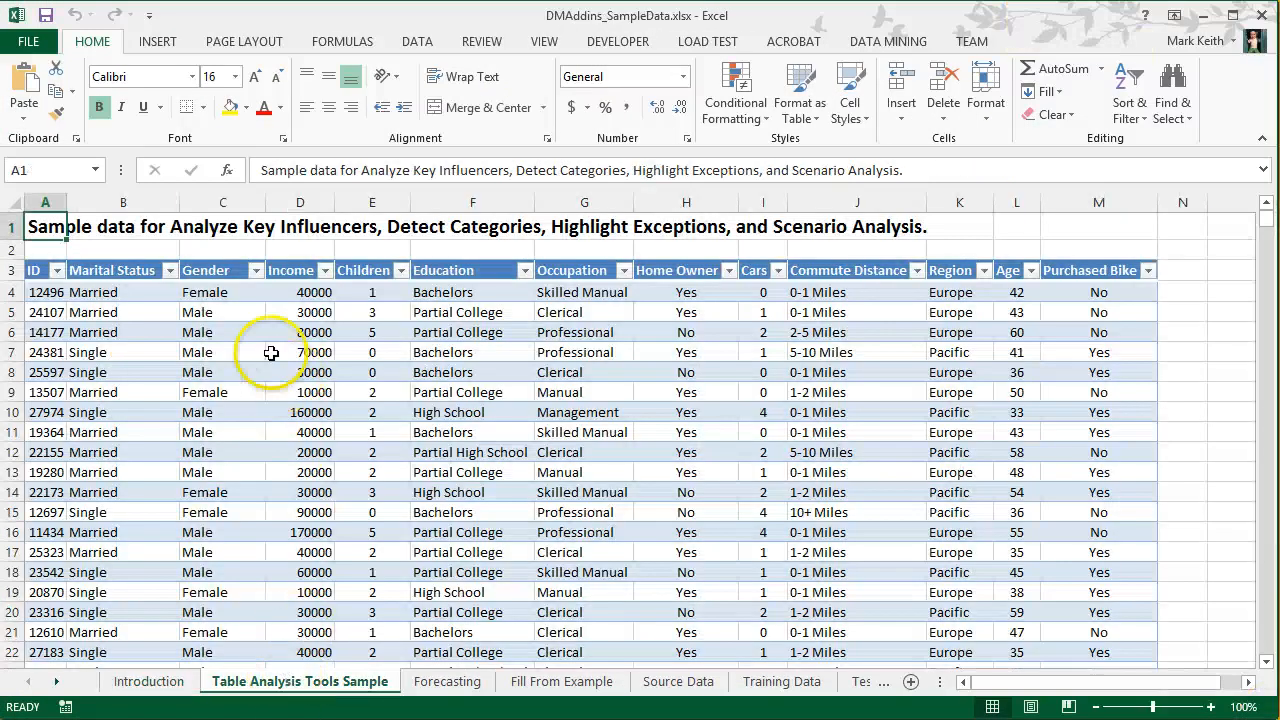
click(253, 323)
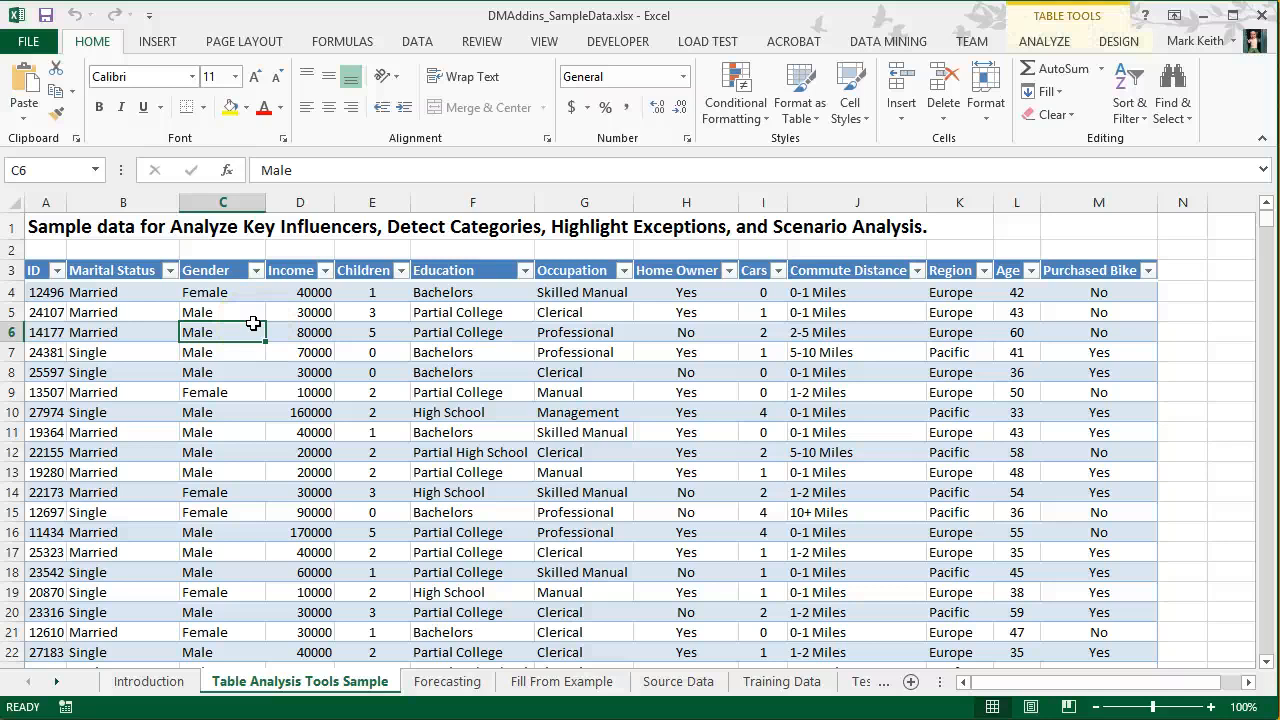
drag(34, 292, 610, 294)
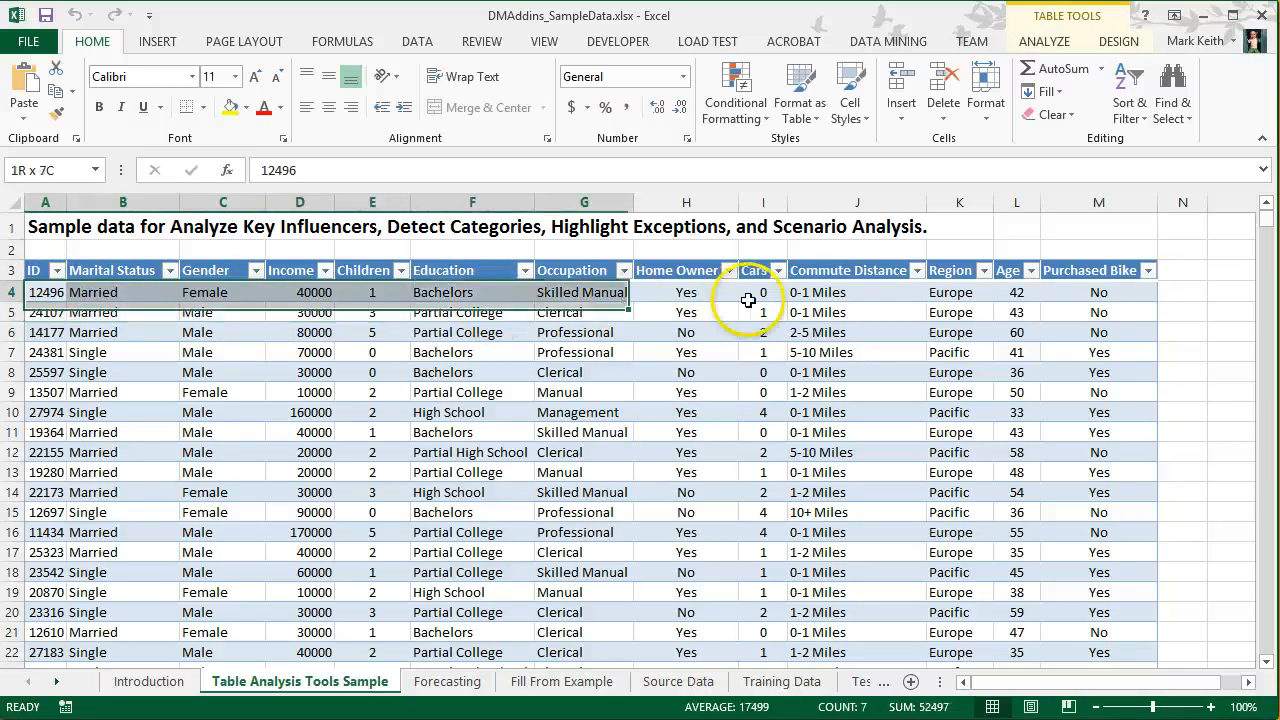
drag(748, 300, 1100, 292)
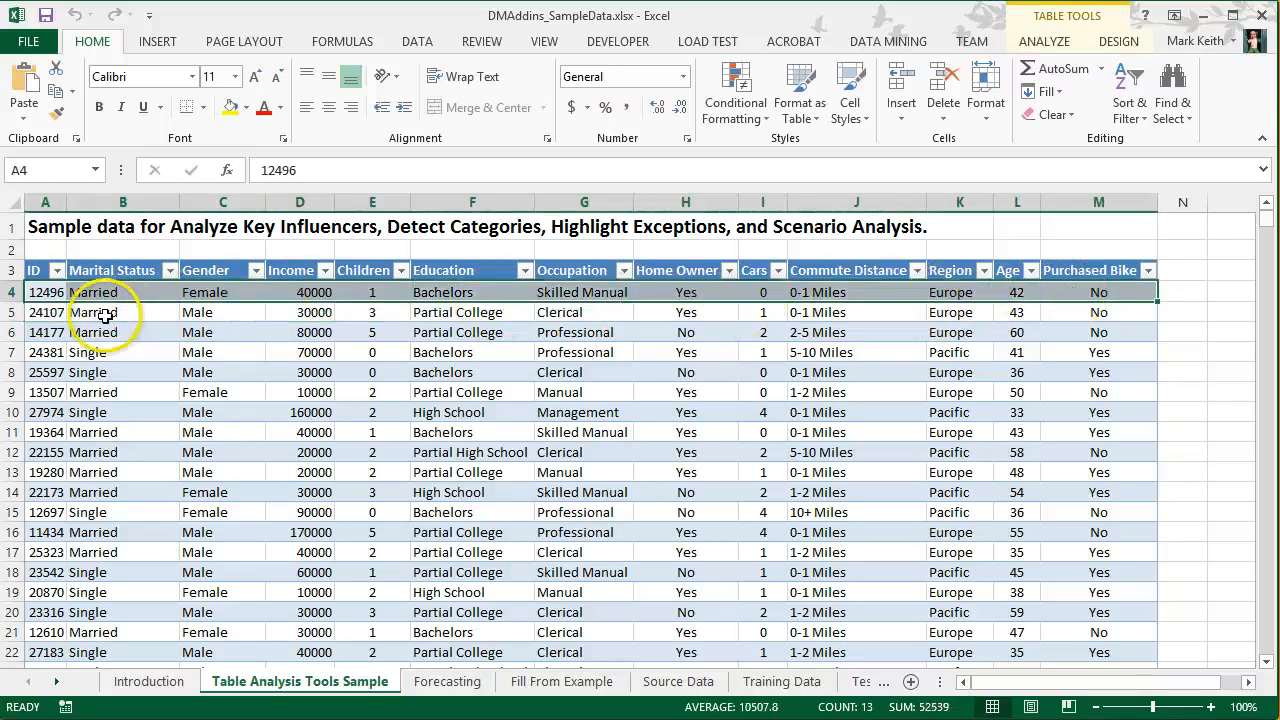
click(1099, 311)
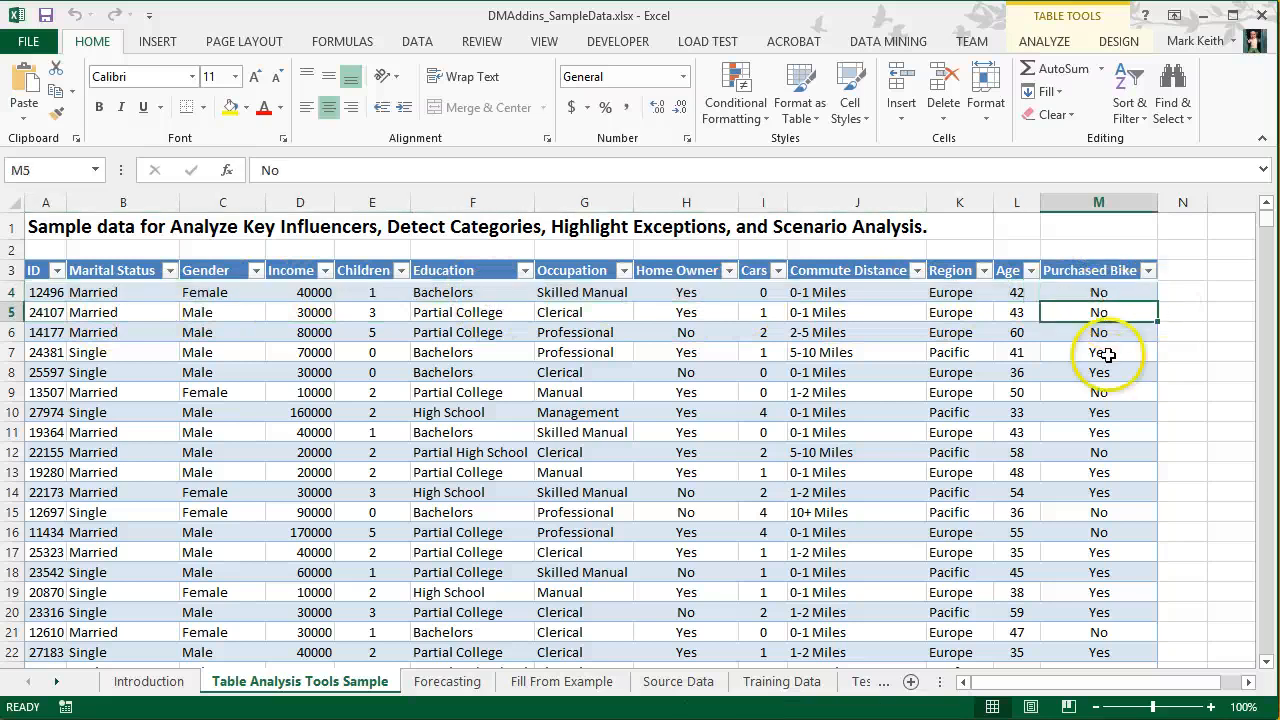
click(1108, 353)
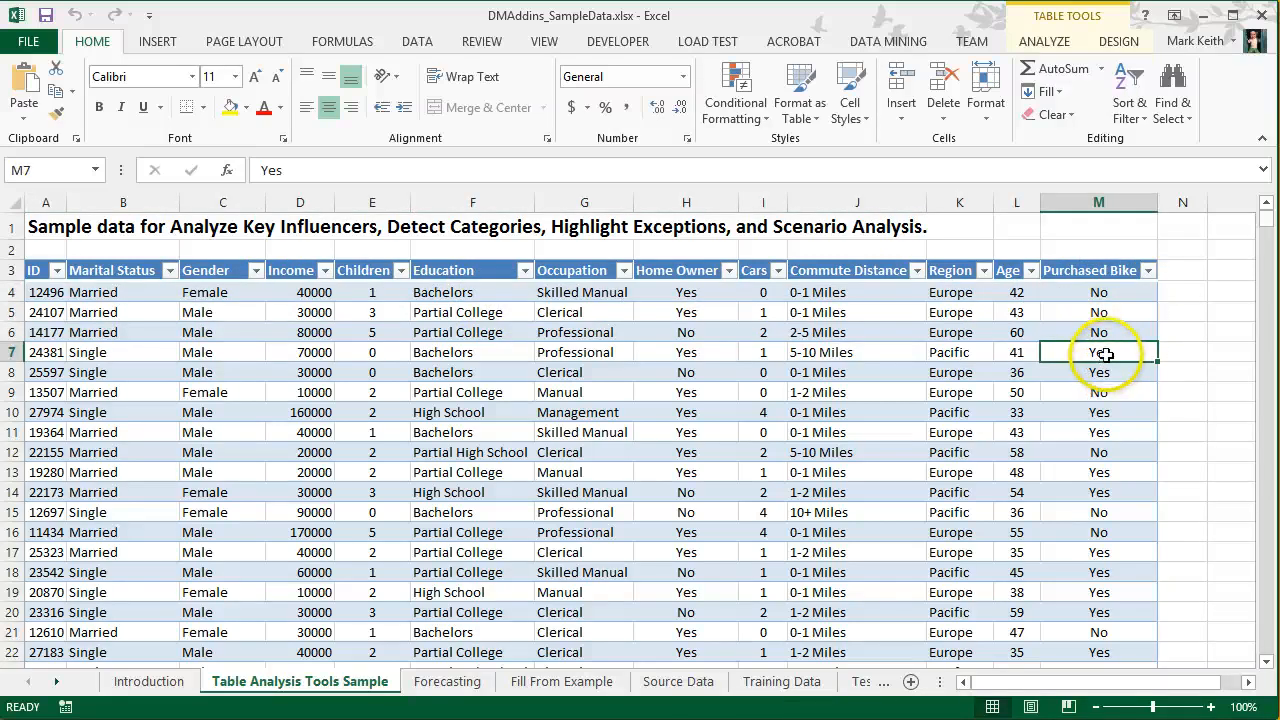
Select a Purchased Bike cell inside the customer table and display the table analysis tools
click(688, 332)
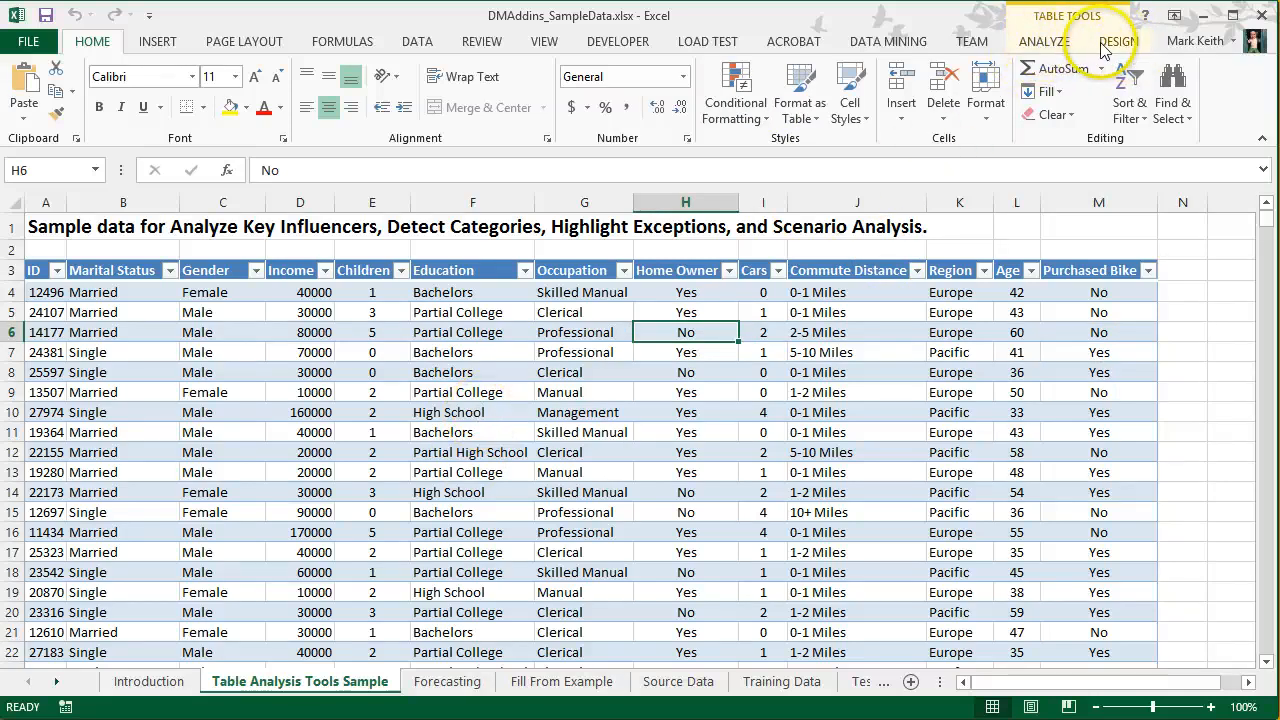
click(1061, 231)
click(1061, 350)
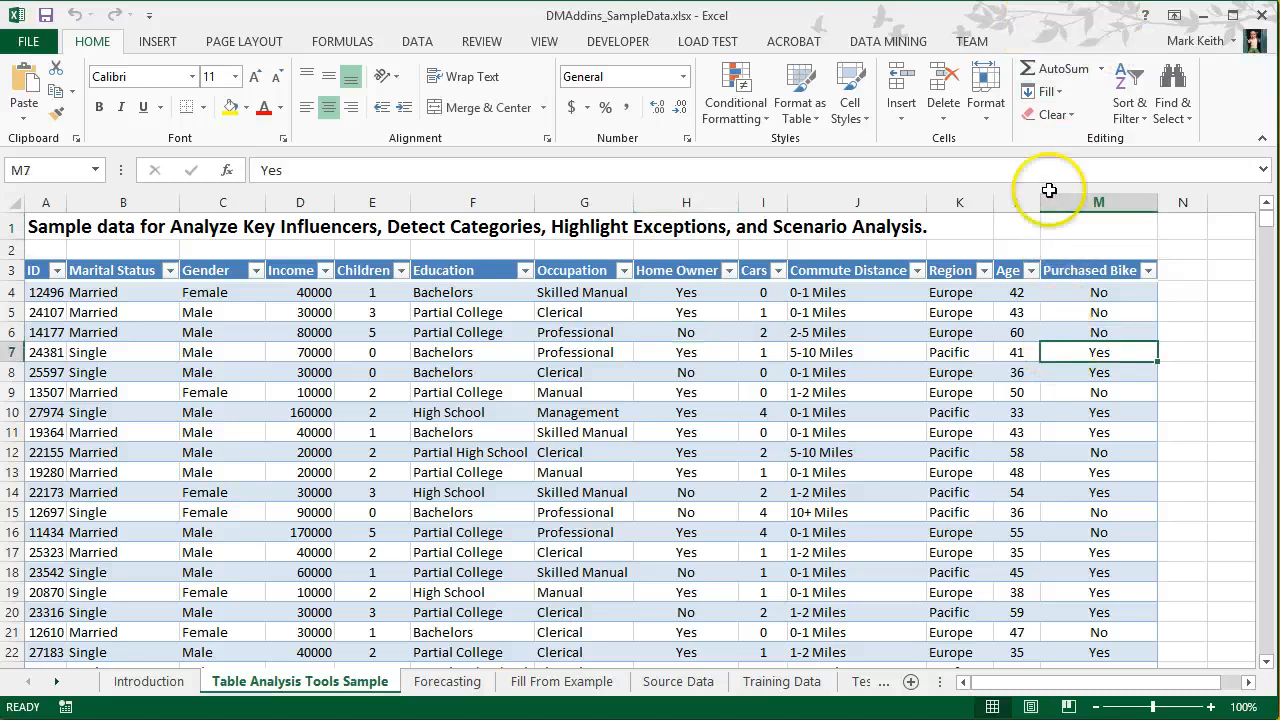
click(1050, 43)
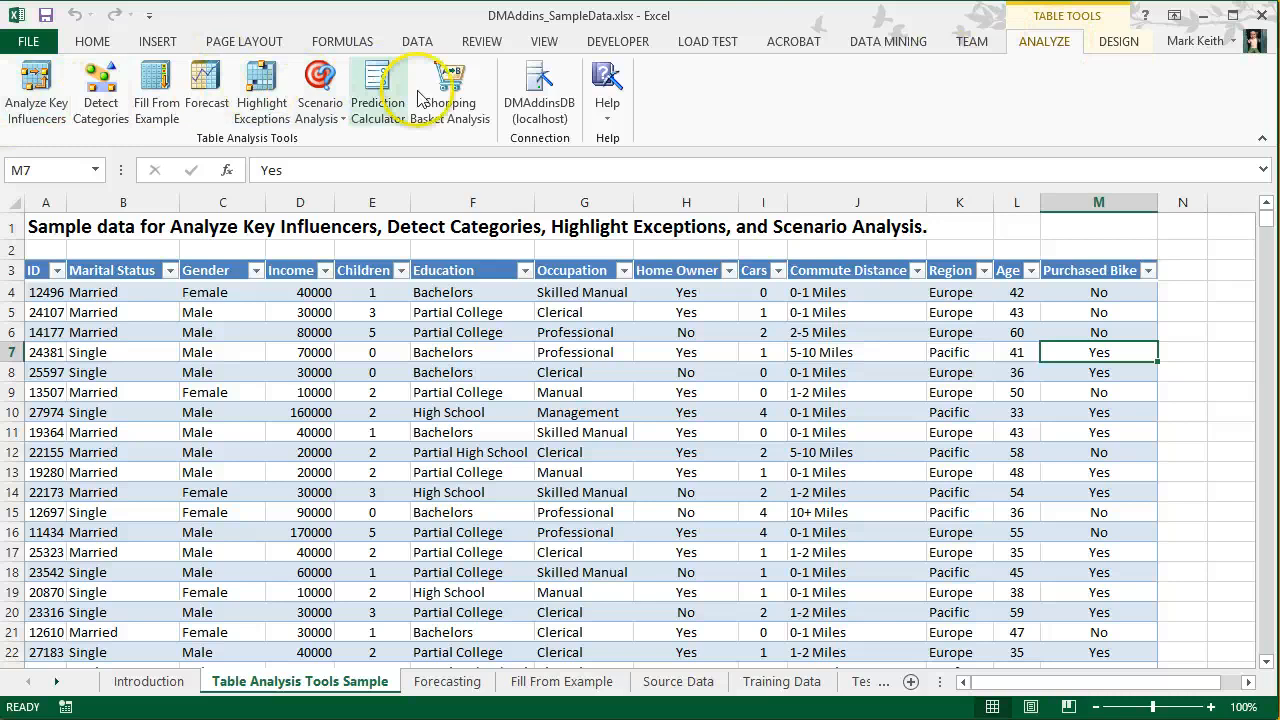
Start Analyze Key Influencers and choose Purchased Bike as the column to analyze for key factors
click(34, 92)
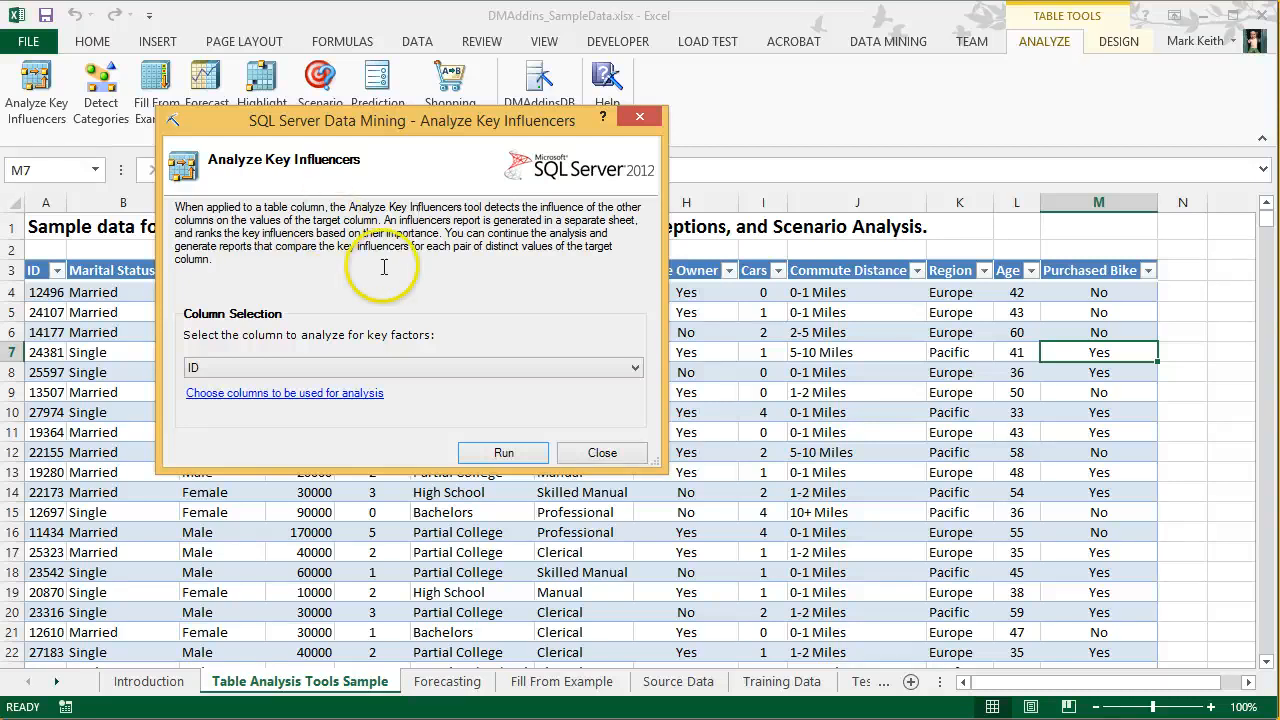
click(399, 367)
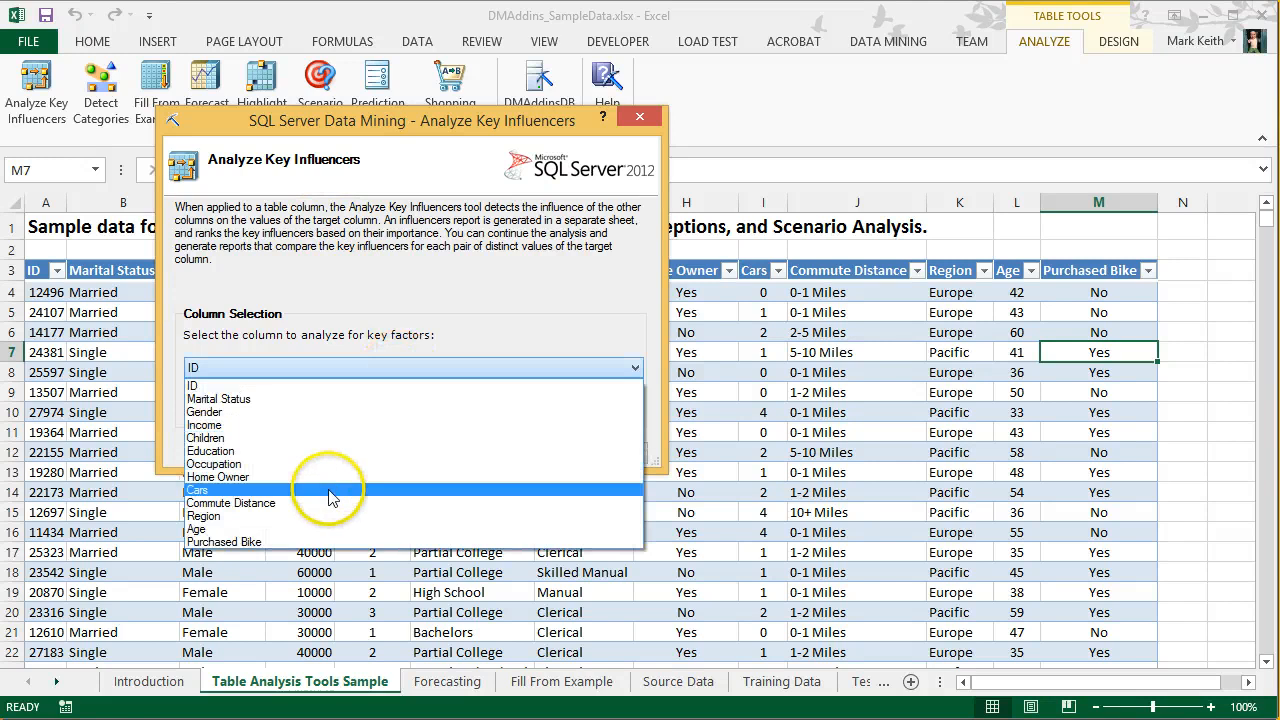
click(288, 543)
click(343, 367)
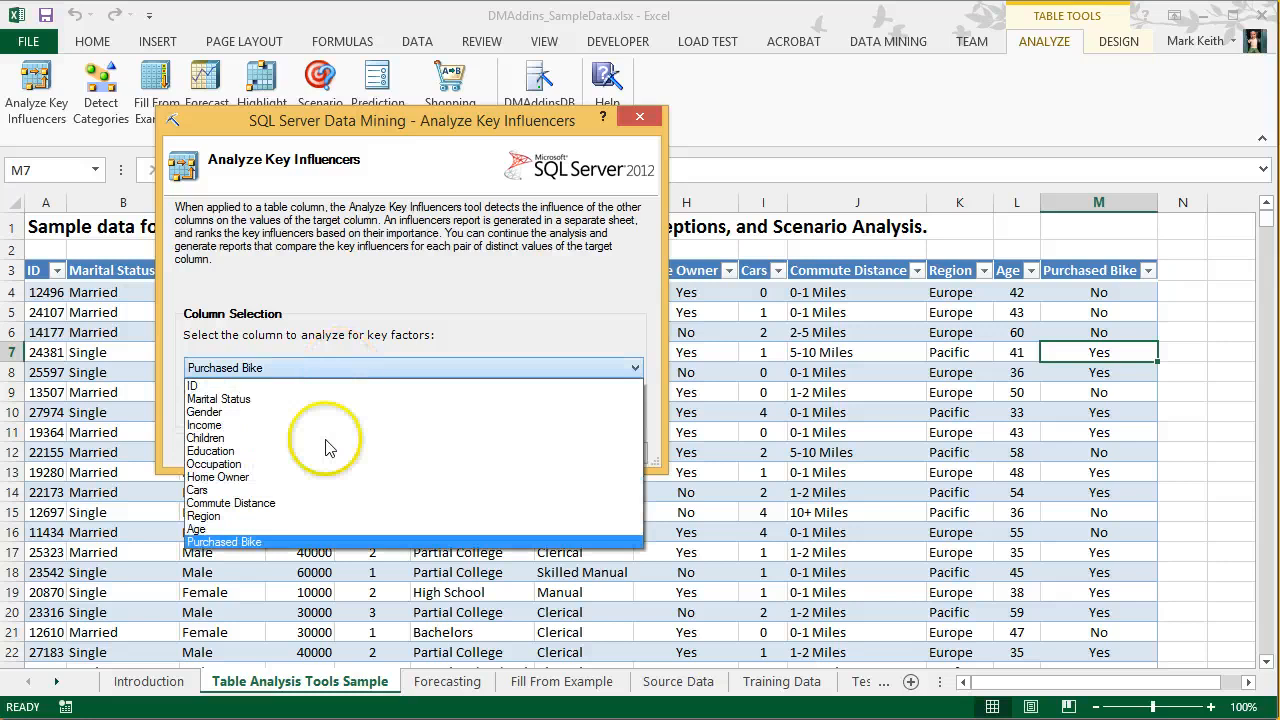
click(315, 369)
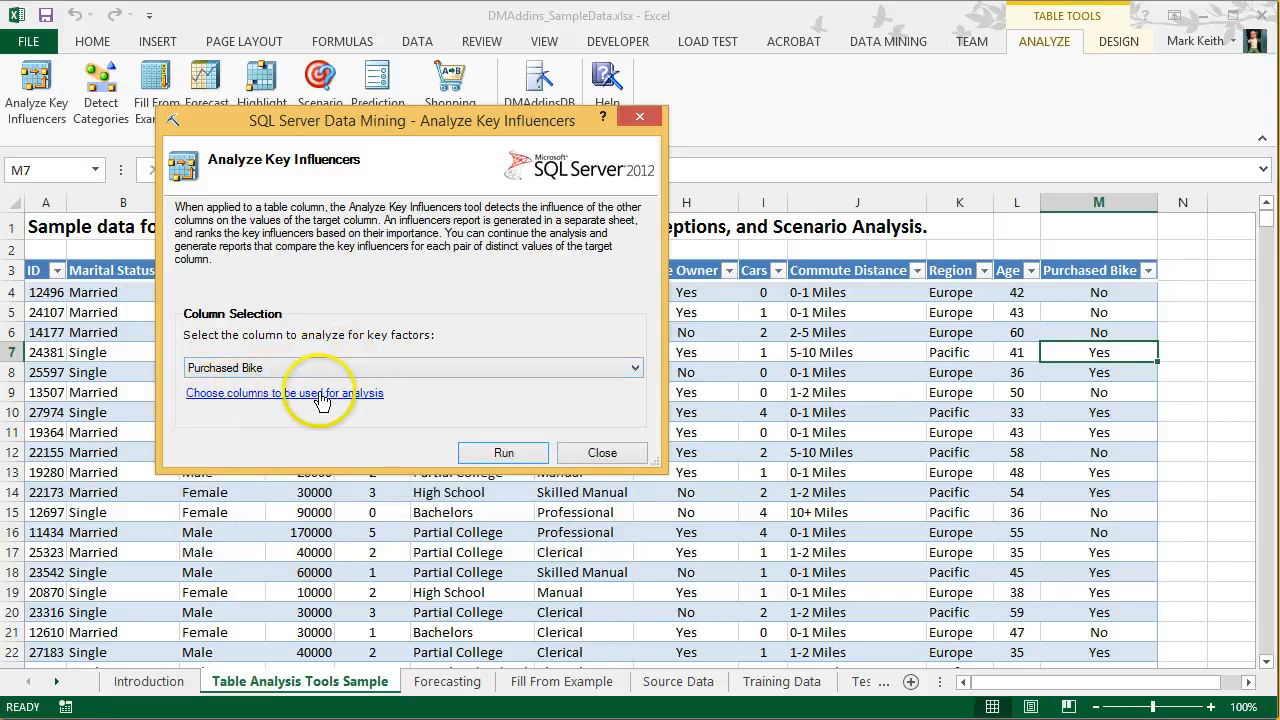
Review the columns used for the analysis and exclude only the ID column
click(252, 395)
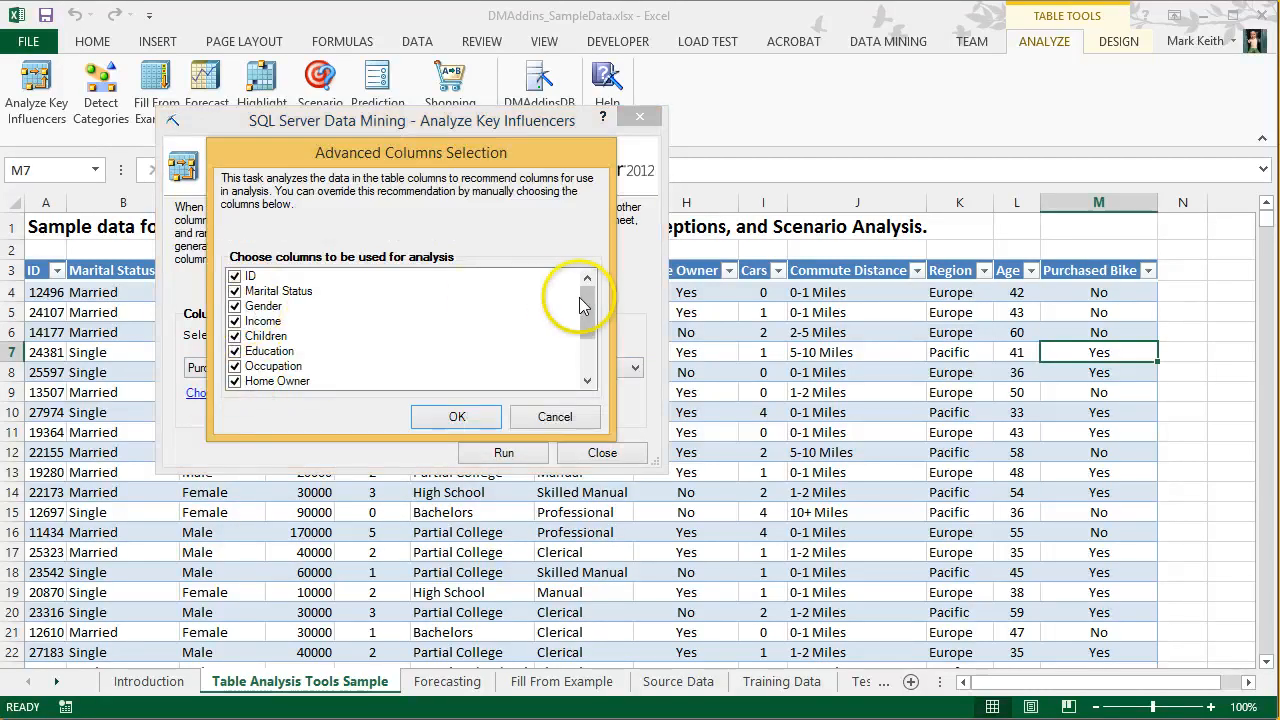
mouse_move(587, 305)
mouse_down()
mouse_move(588, 350)
mouse_move(587, 293)
mouse_up()
drag(470, 157, 786, 247)
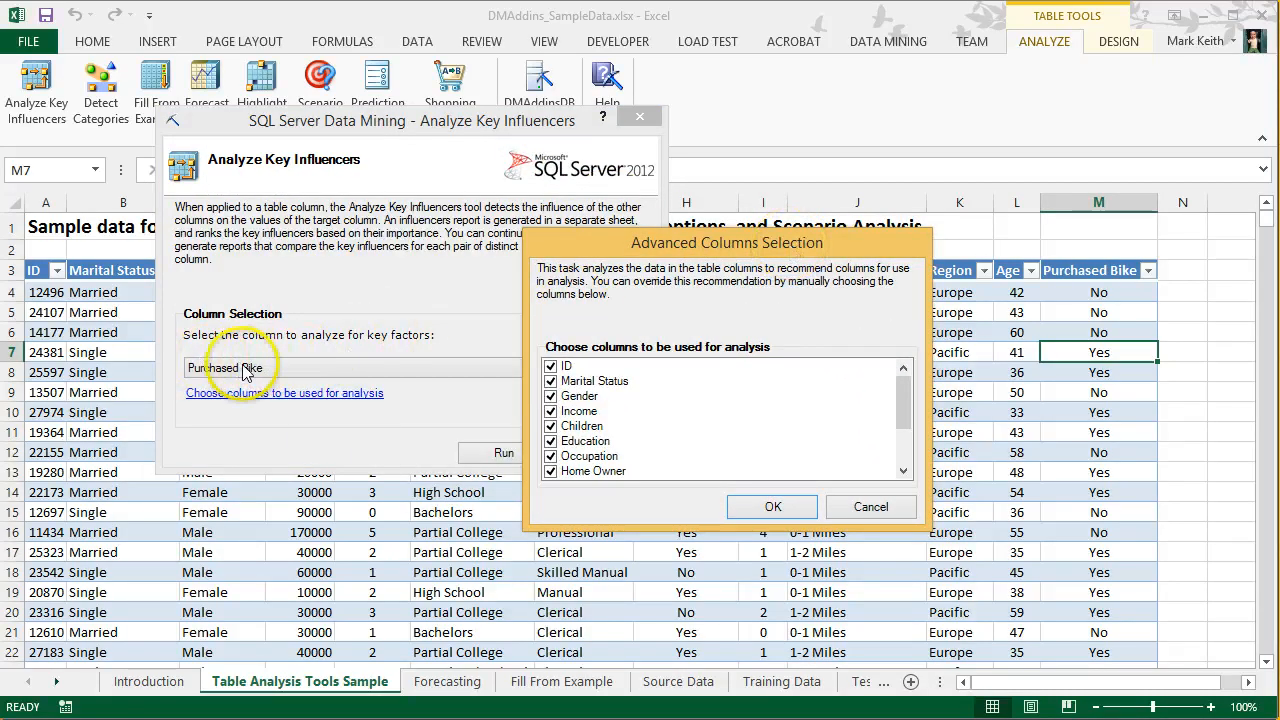
drag(588, 244, 374, 183)
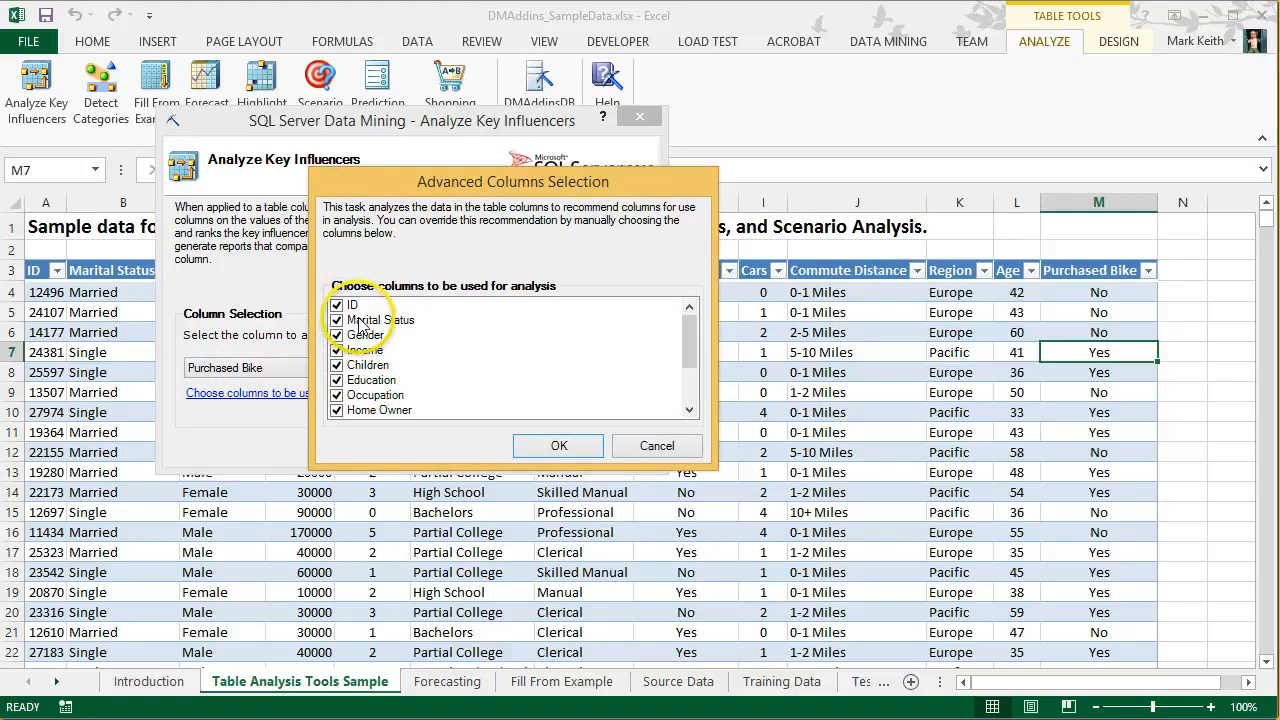
mouse_move(691, 343)
mouse_down()
mouse_move(686, 391)
mouse_move(688, 352)
mouse_up()
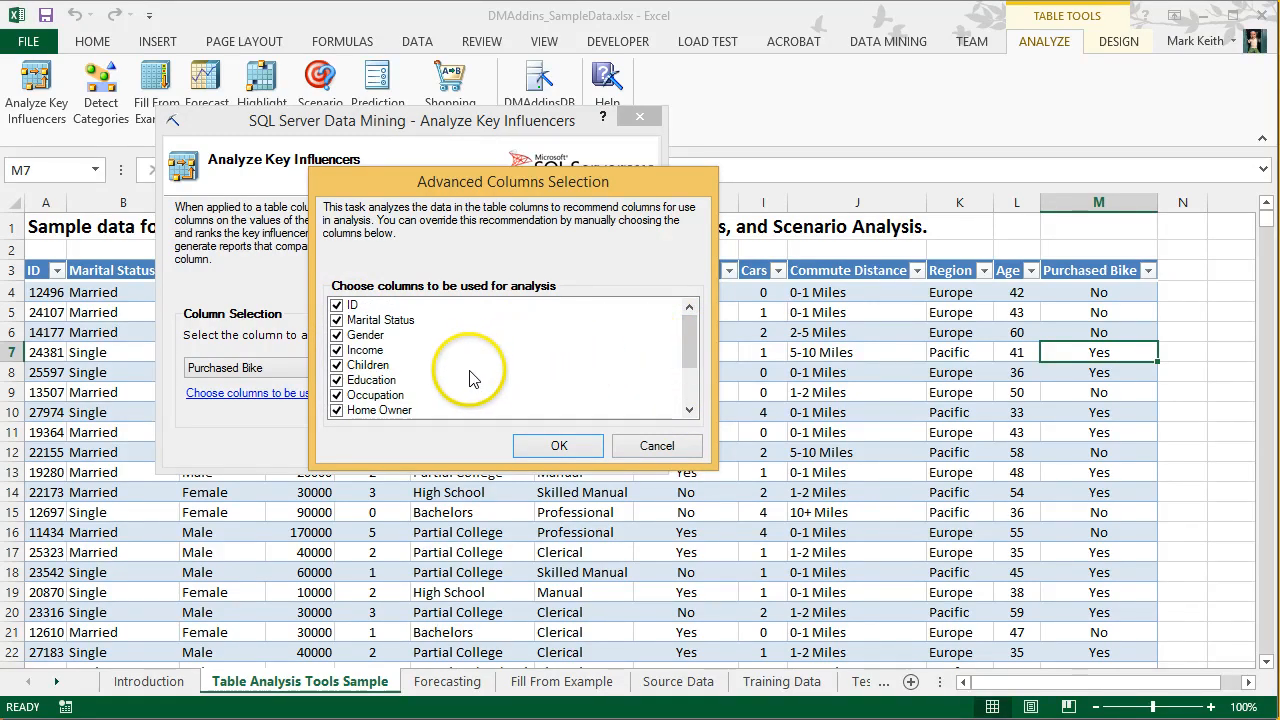
click(337, 305)
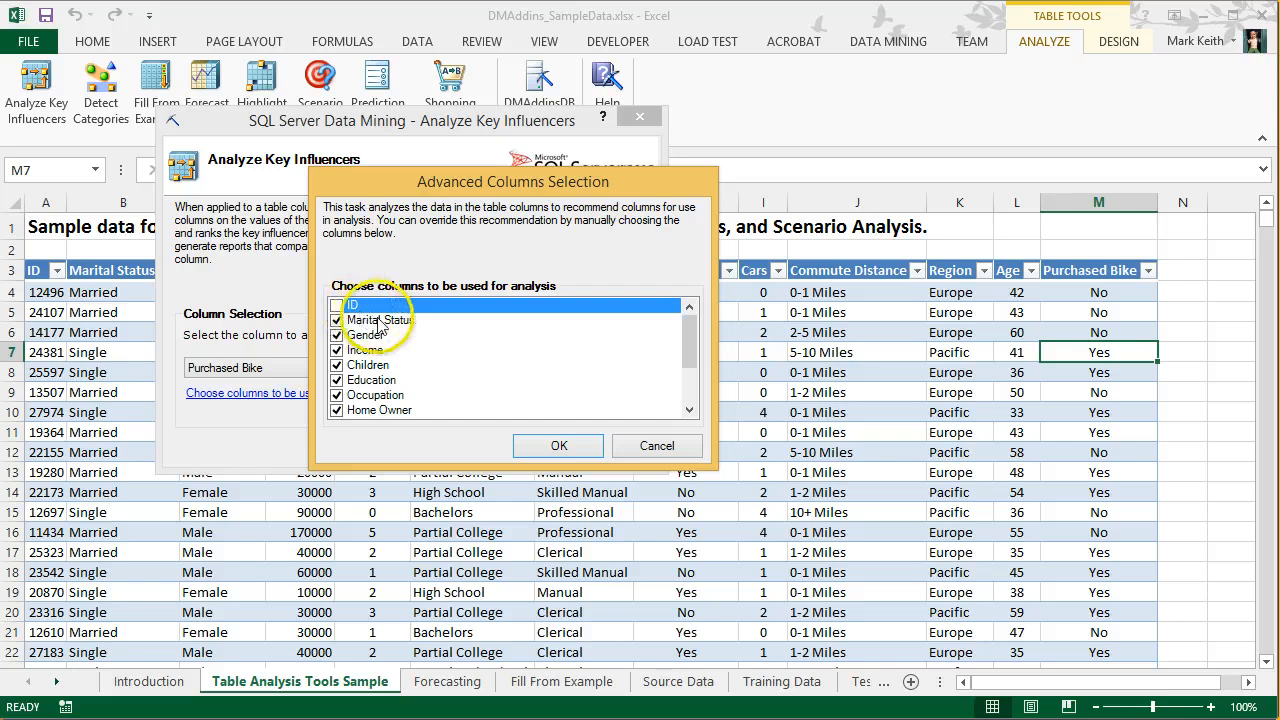
mouse_move(688, 347)
mouse_down()
mouse_move(694, 385)
mouse_move(692, 337)
mouse_up()
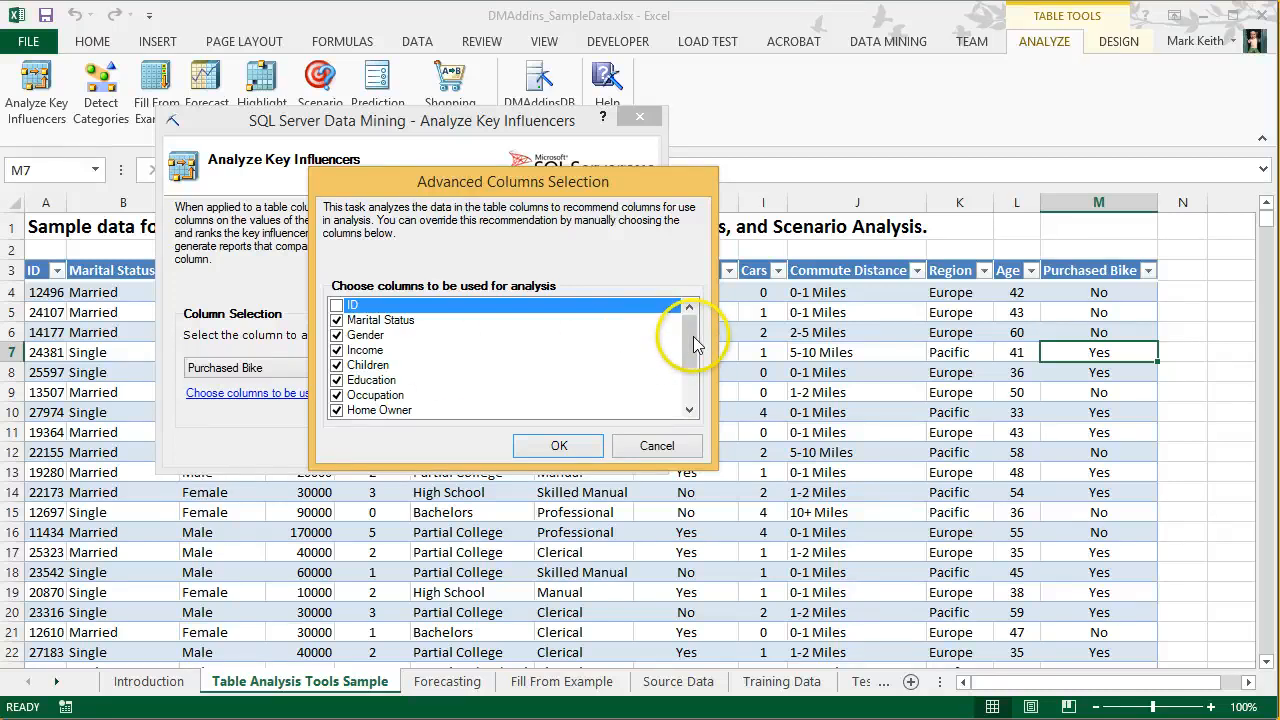
drag(689, 334, 689, 410)
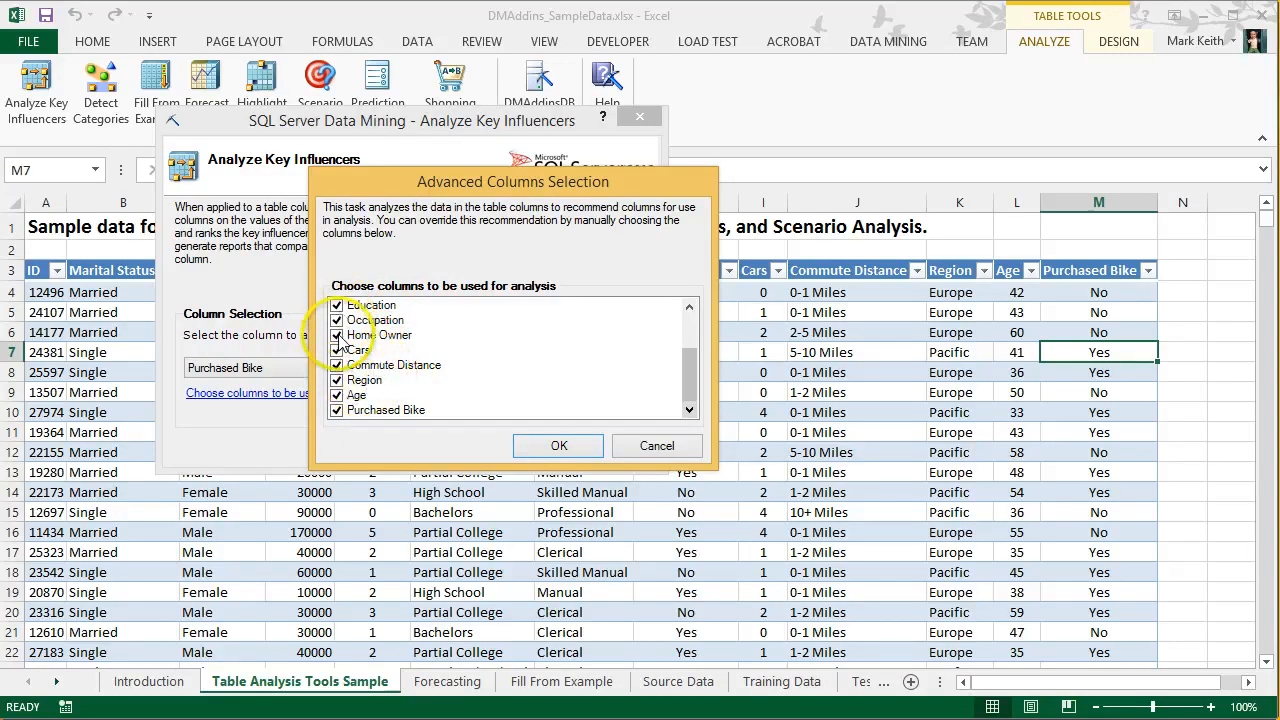
scroll(350, 350, up, 2)
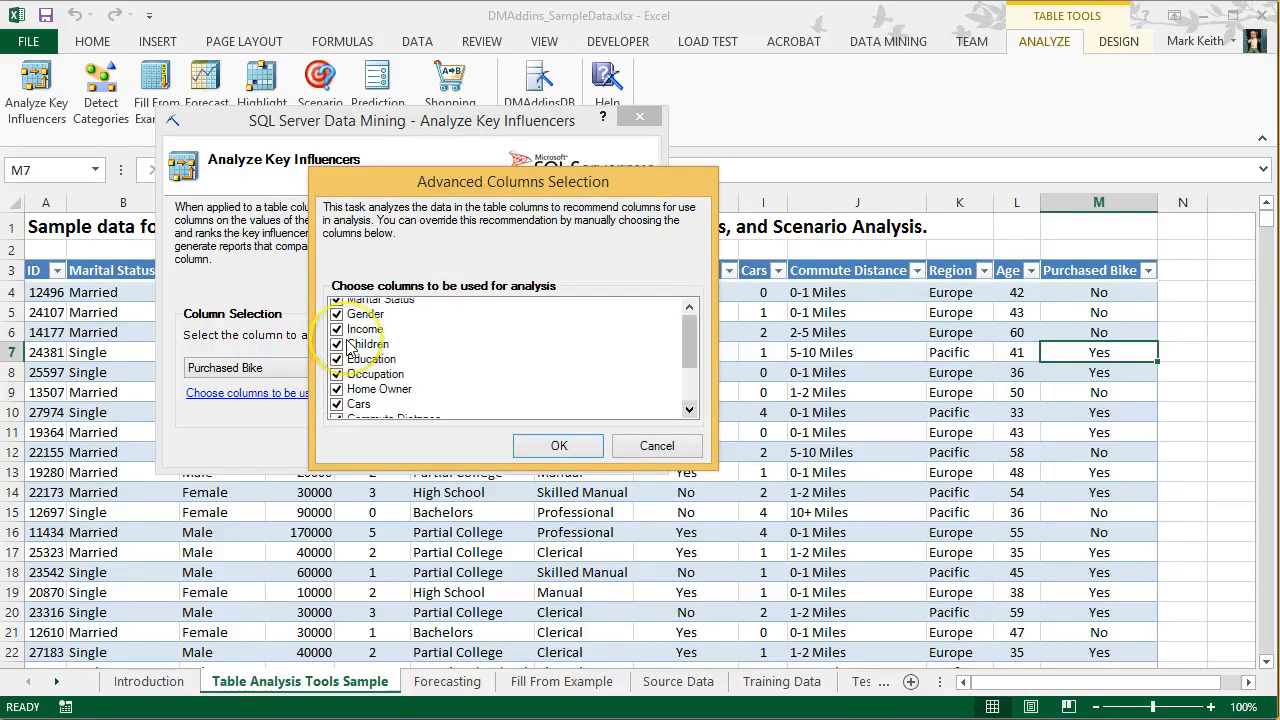
scroll(400, 380, down, 3)
click(560, 446)
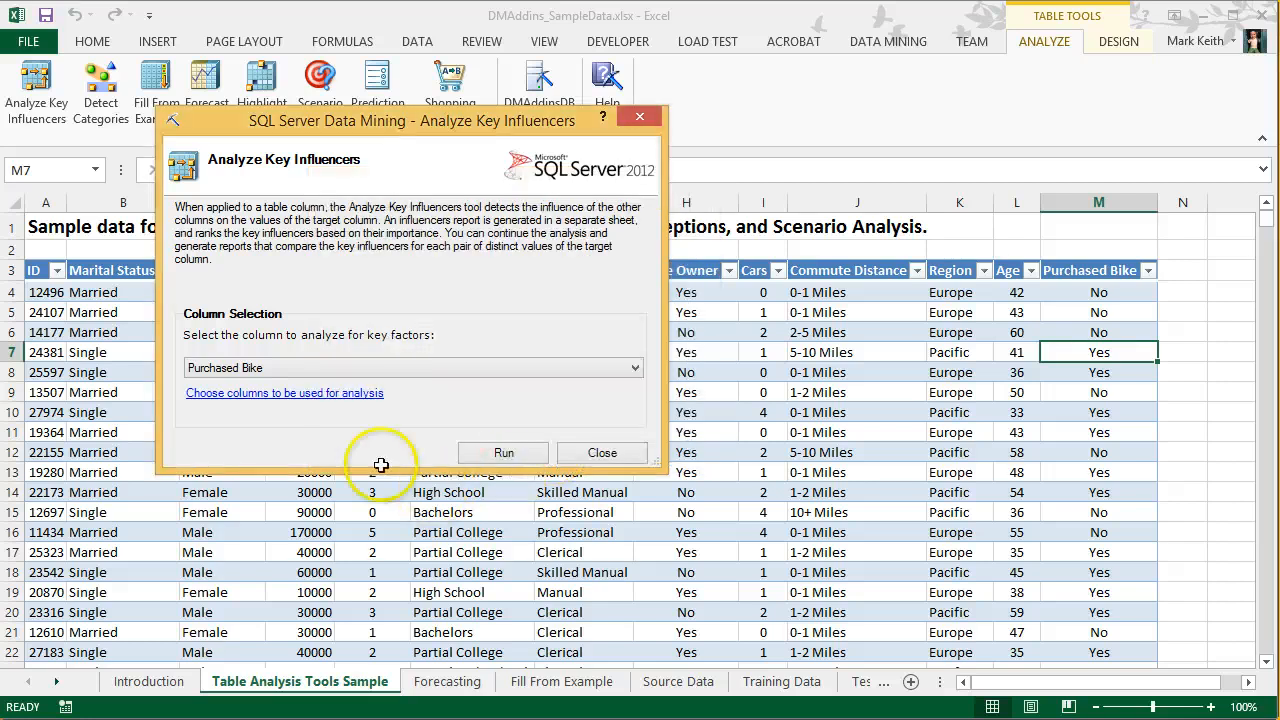
Run the key influencers analysis and dismiss the discrimination reporting dialog without adding a report
click(503, 451)
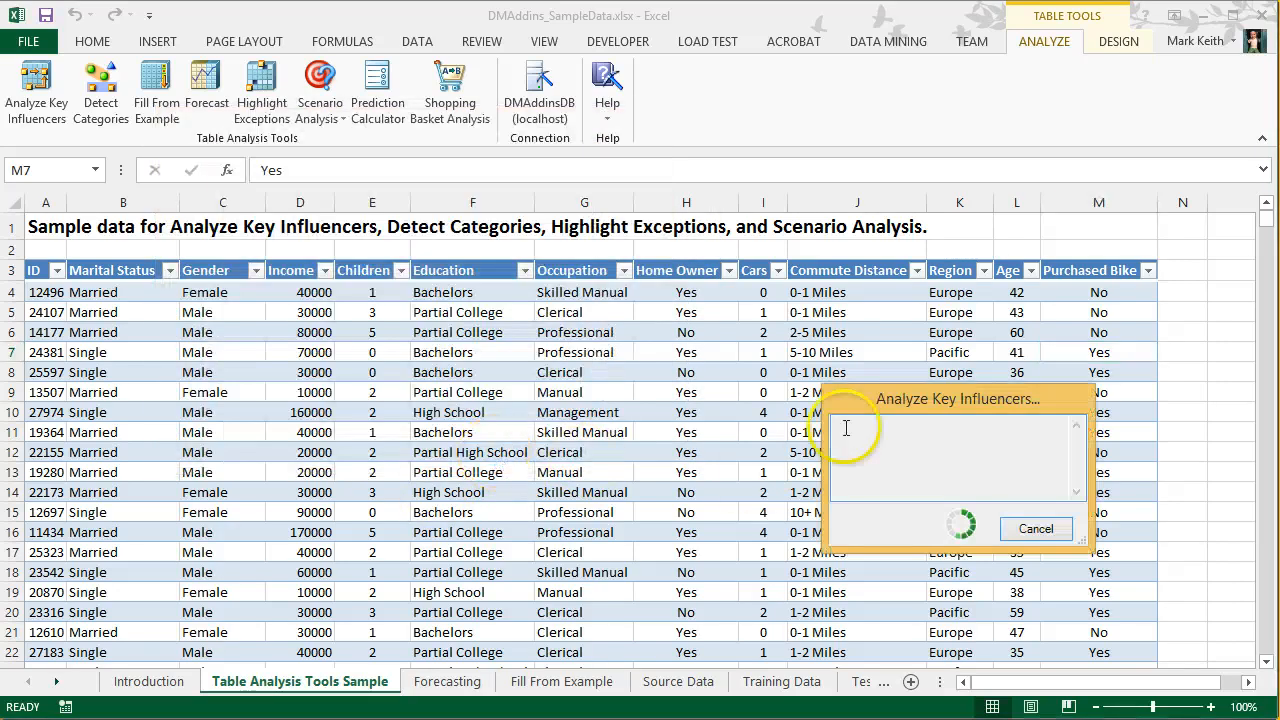
drag(880, 408, 498, 321)
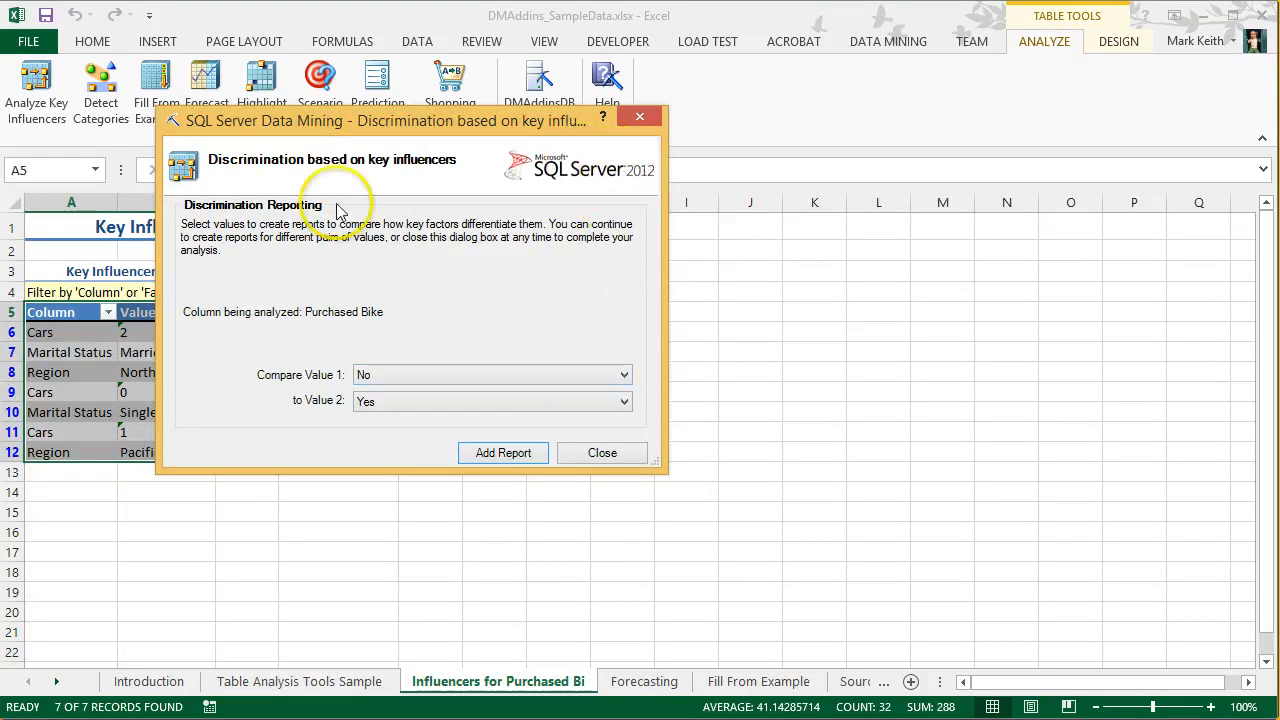
drag(315, 124, 481, 66)
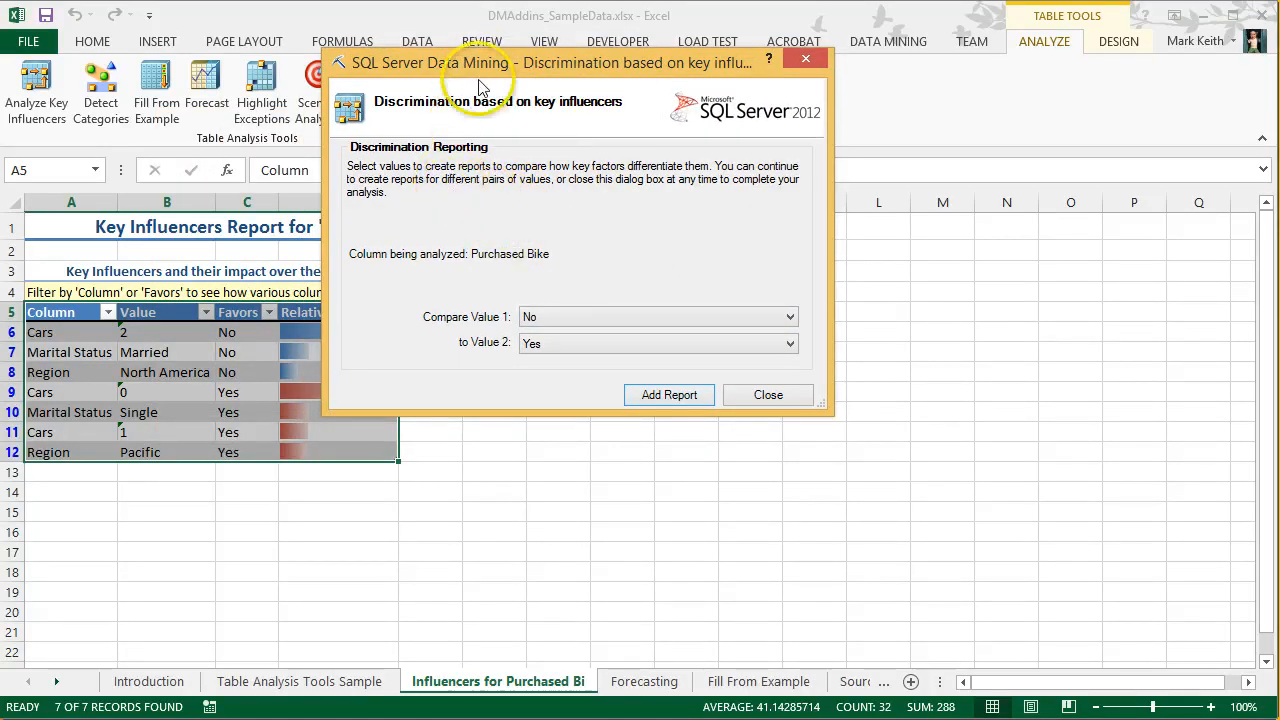
click(766, 394)
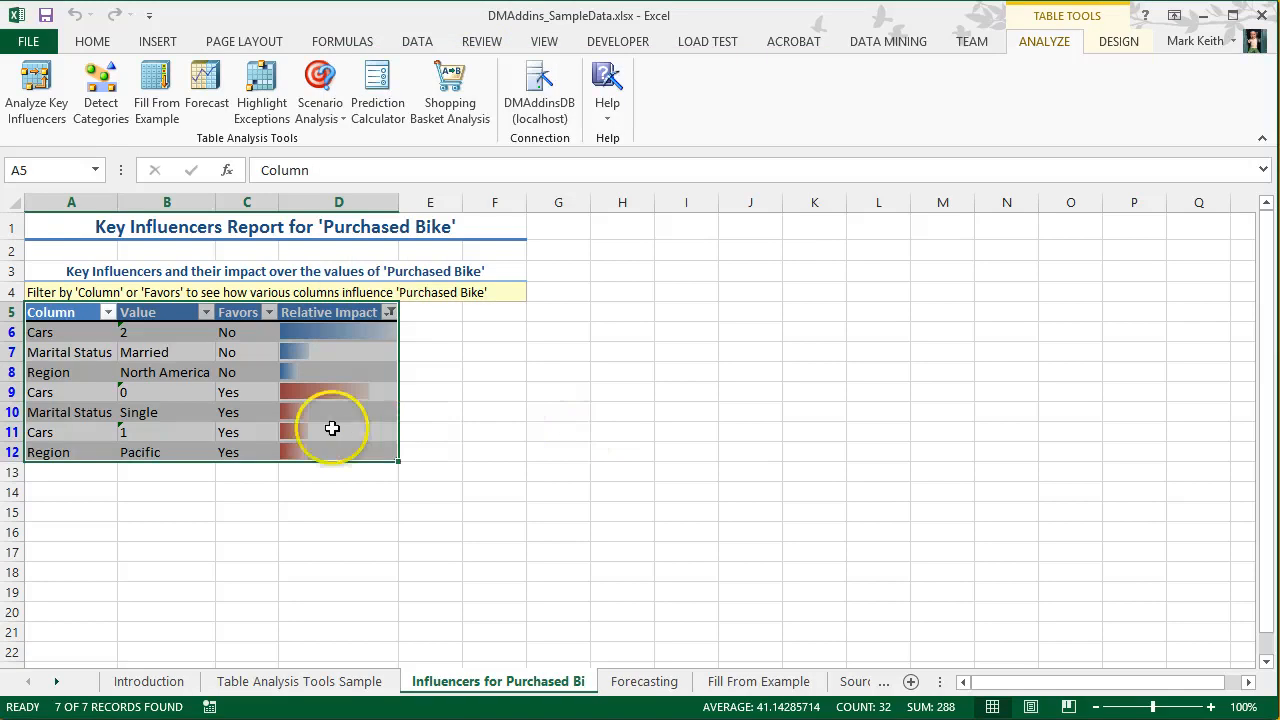
Examine the Value and Favors columns of the key influencers report for Purchased Bike
click(250, 392)
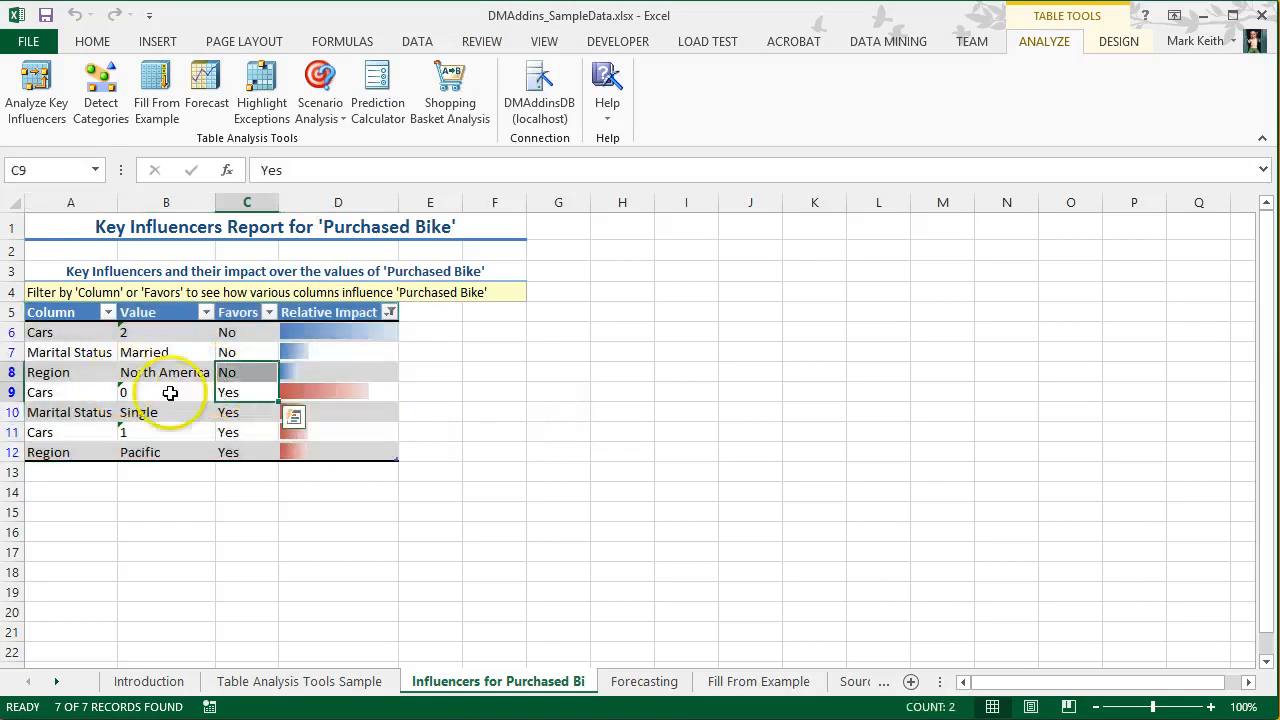
click(180, 397)
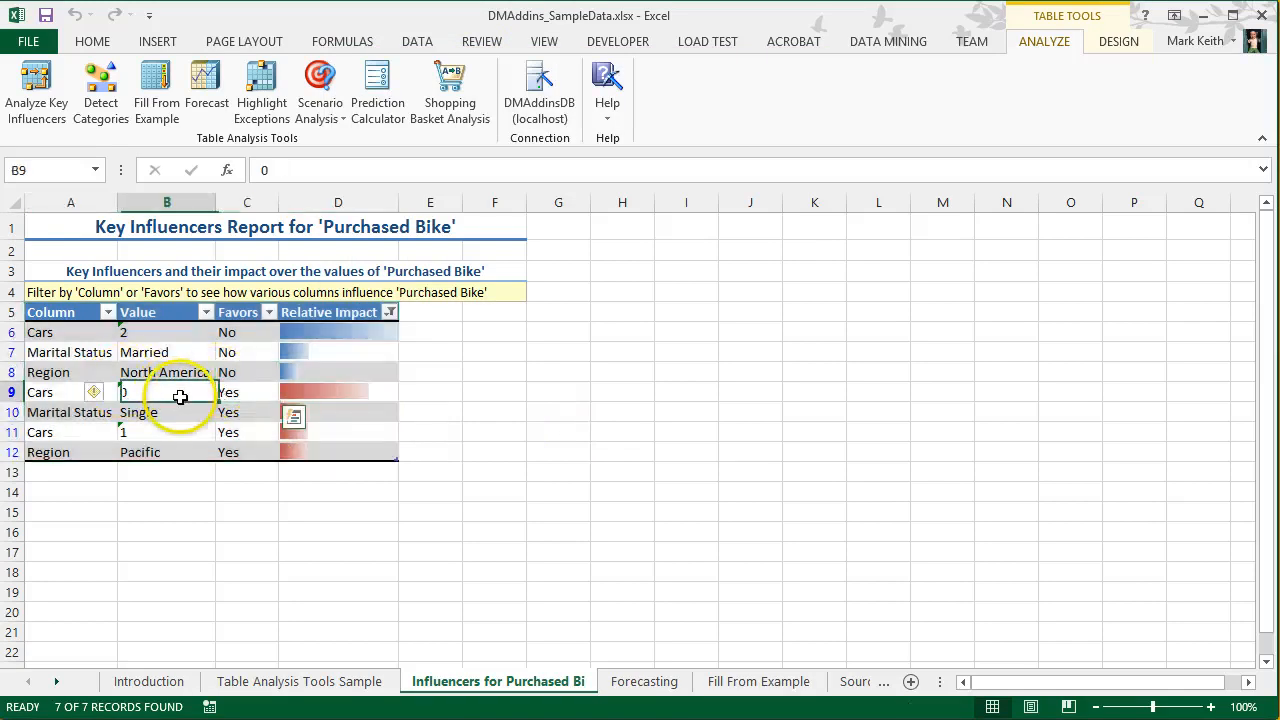
click(247, 311)
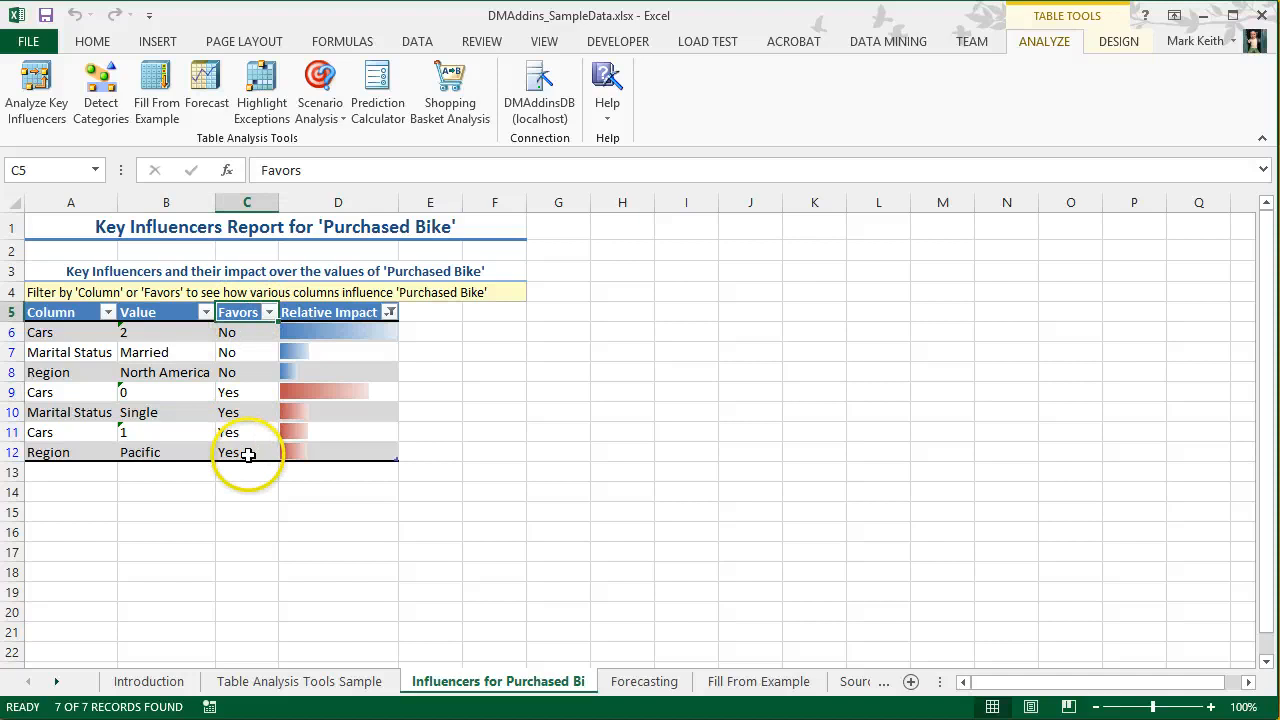
drag(249, 449, 238, 312)
click(239, 336)
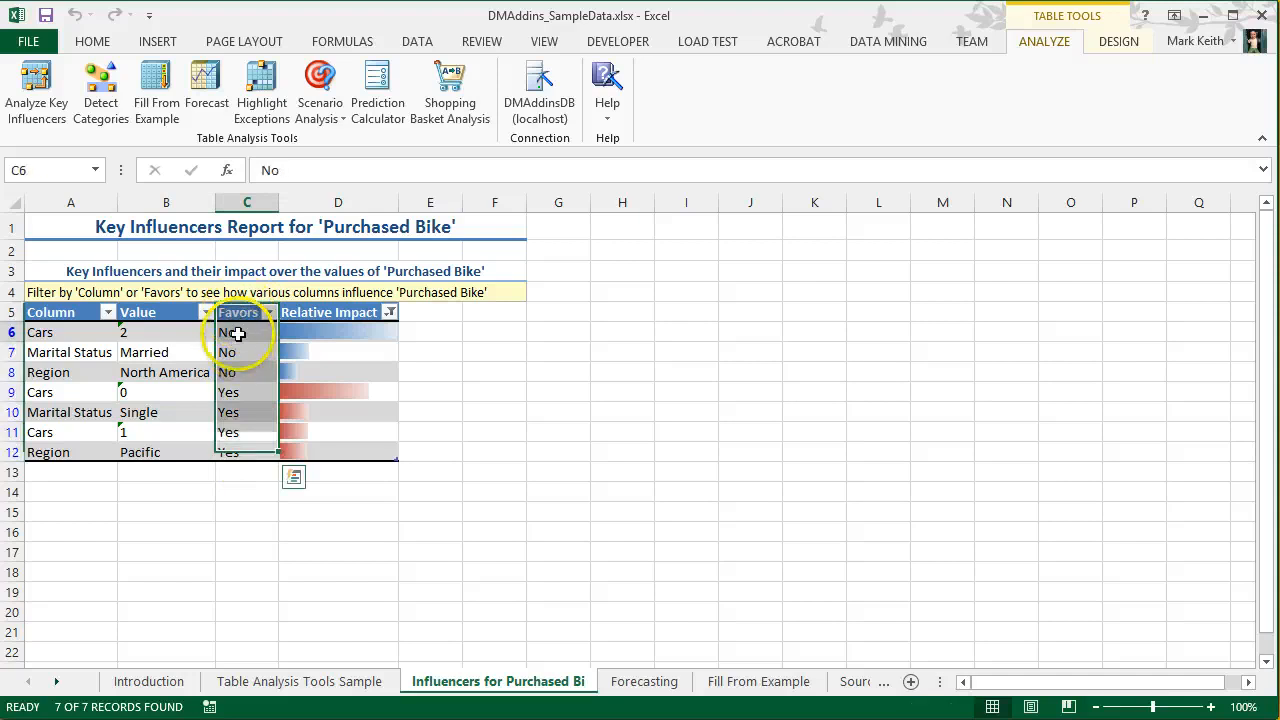
Examine the rows favoring Yes in the Purchased Bike report, comparing their column, value and relative impact
drag(242, 397, 242, 451)
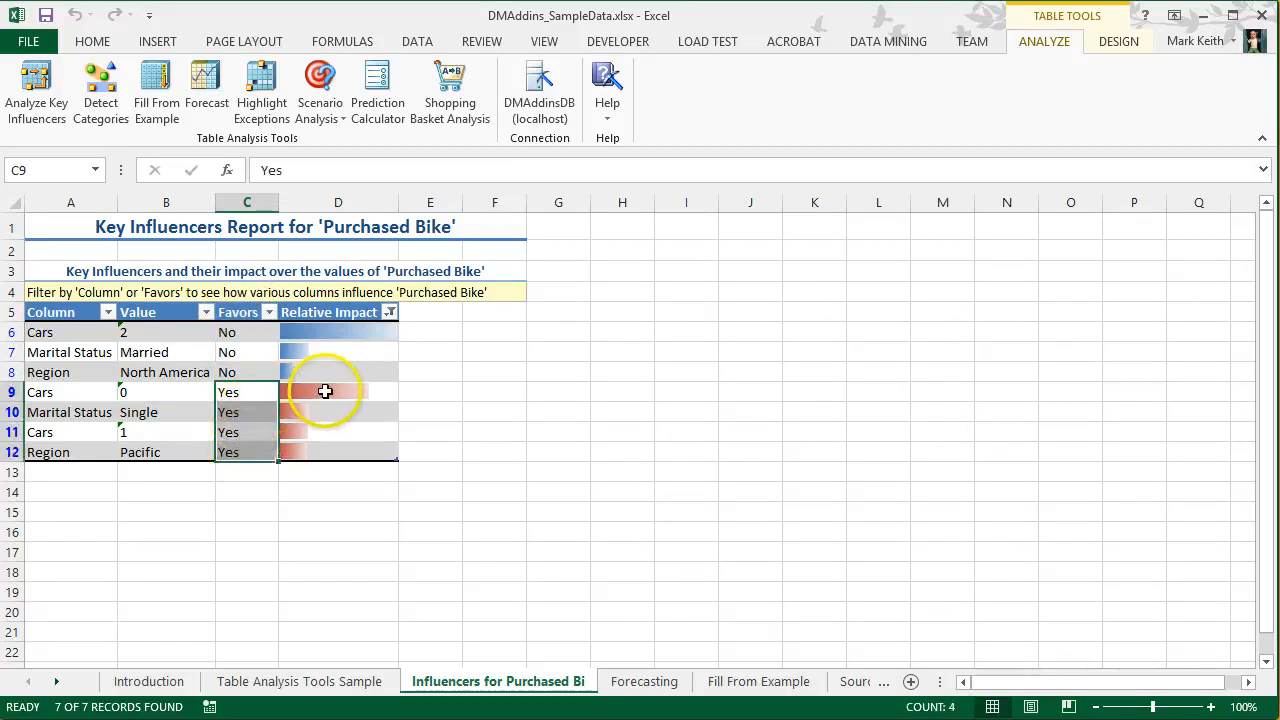
click(80, 394)
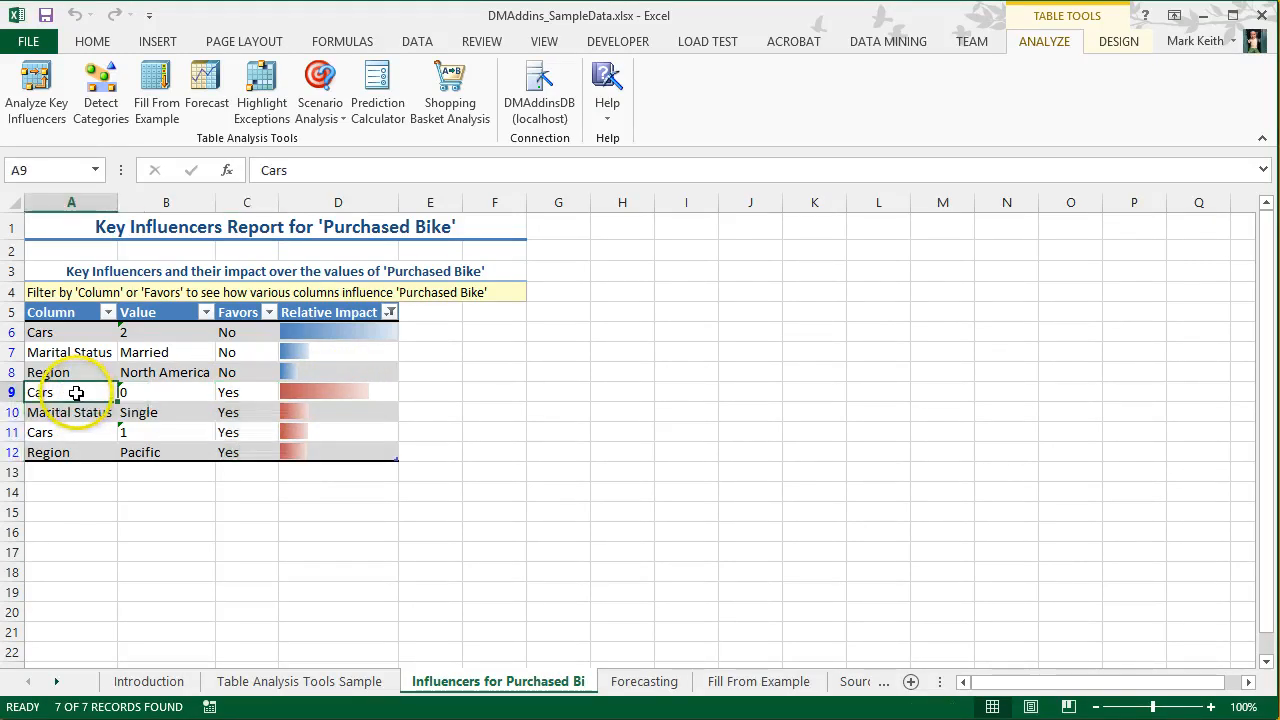
click(155, 394)
click(60, 392)
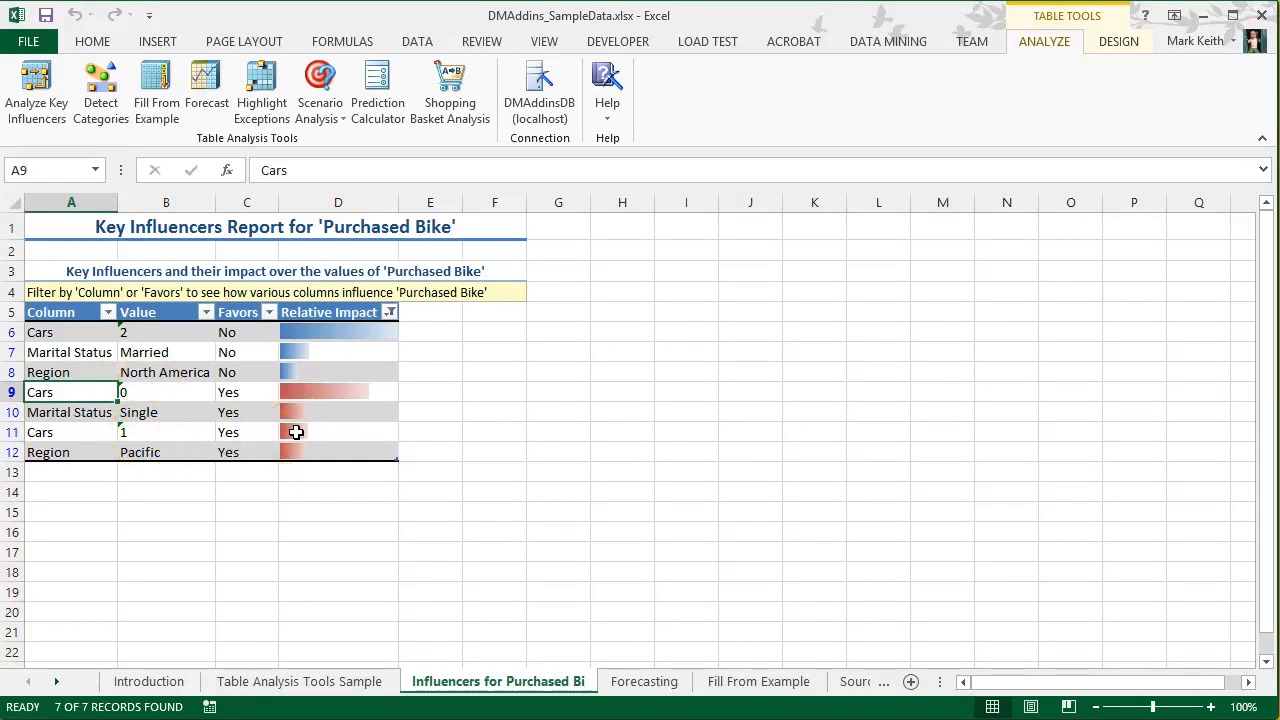
drag(91, 414, 155, 414)
drag(83, 455, 134, 452)
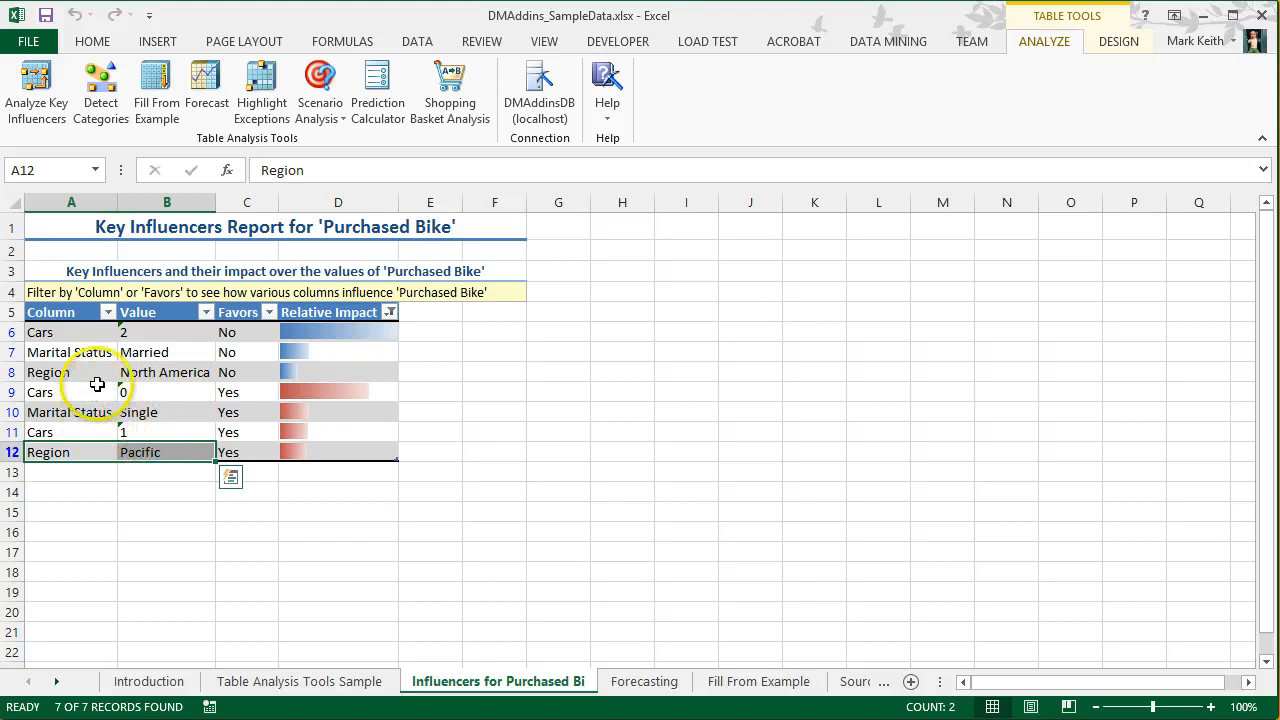
drag(95, 393, 133, 390)
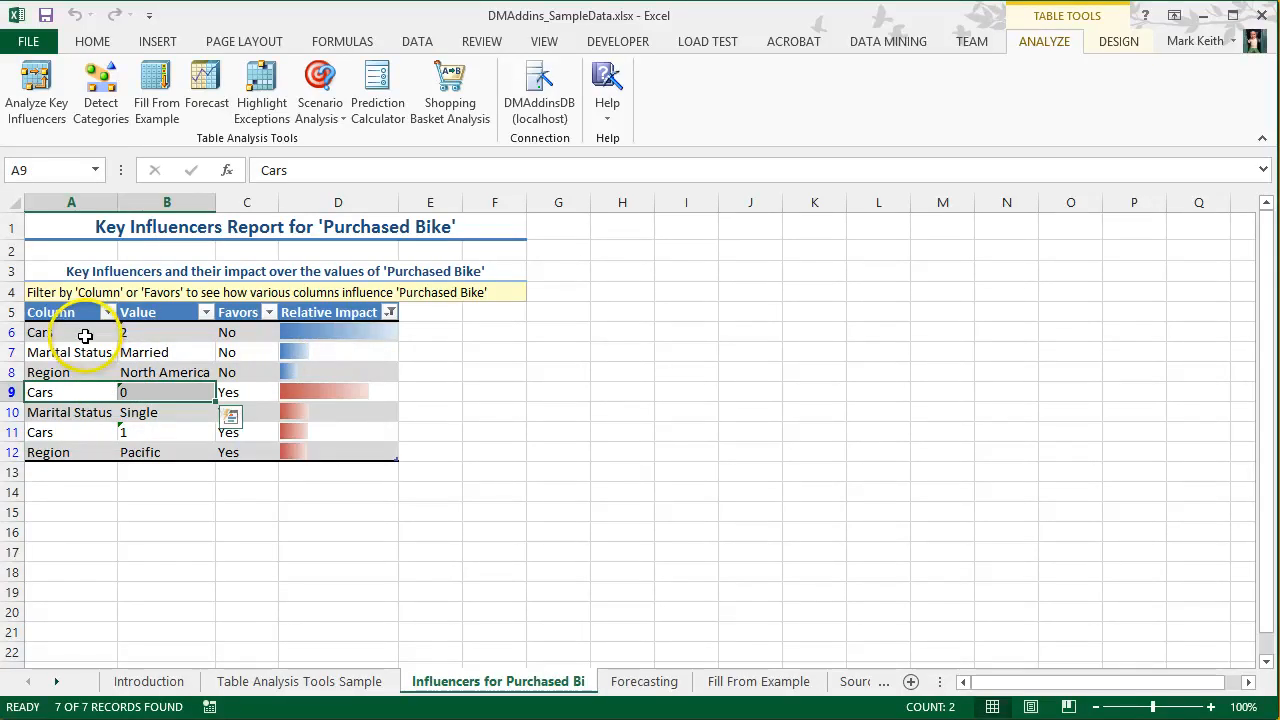
Examine the rows favoring No in the Purchased Bike report for cars, marital status and region, comparing their relative impact
drag(86, 331, 200, 332)
click(250, 333)
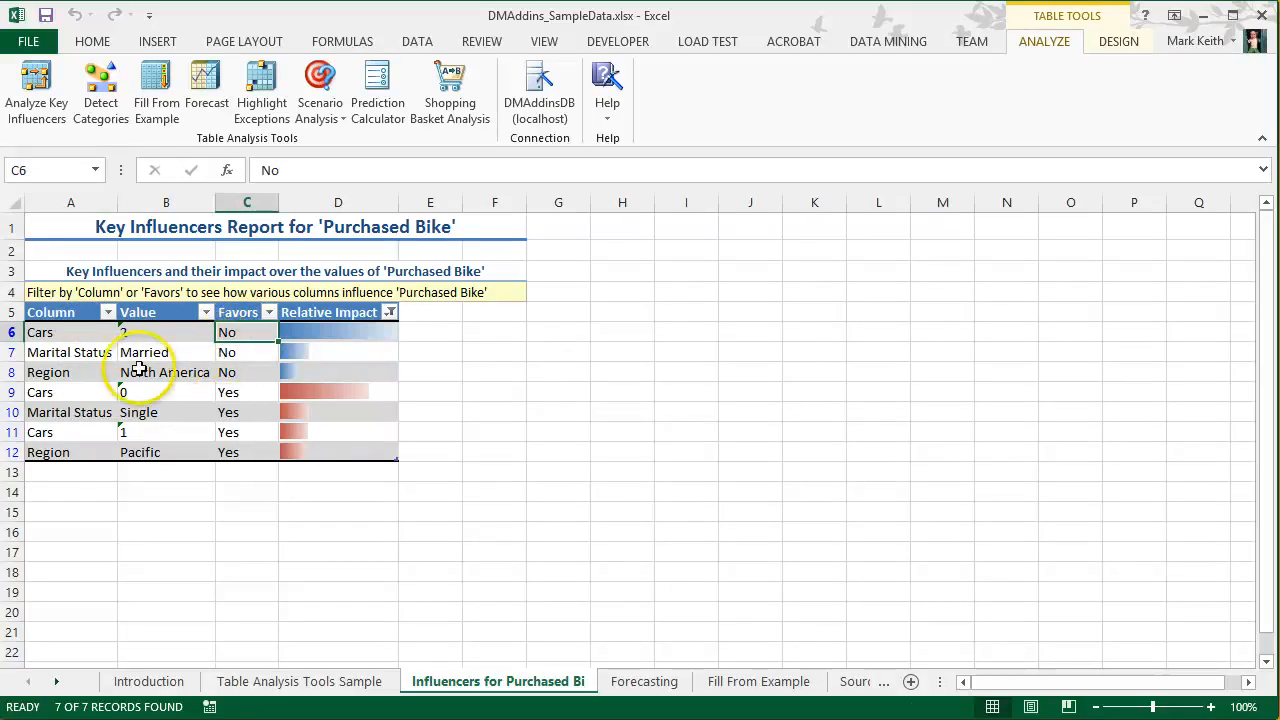
drag(97, 352, 237, 349)
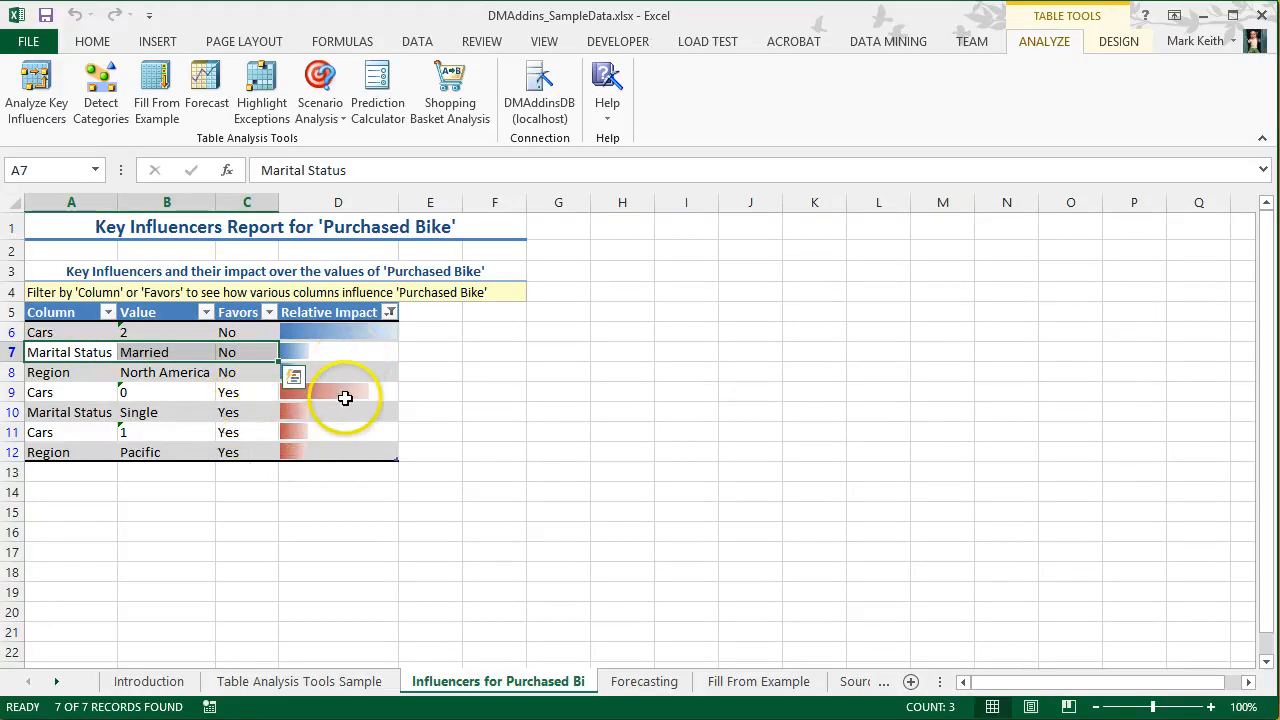
mouse_move(342, 392)
mouse_down()
mouse_move(341, 455)
mouse_move(338, 392)
mouse_up()
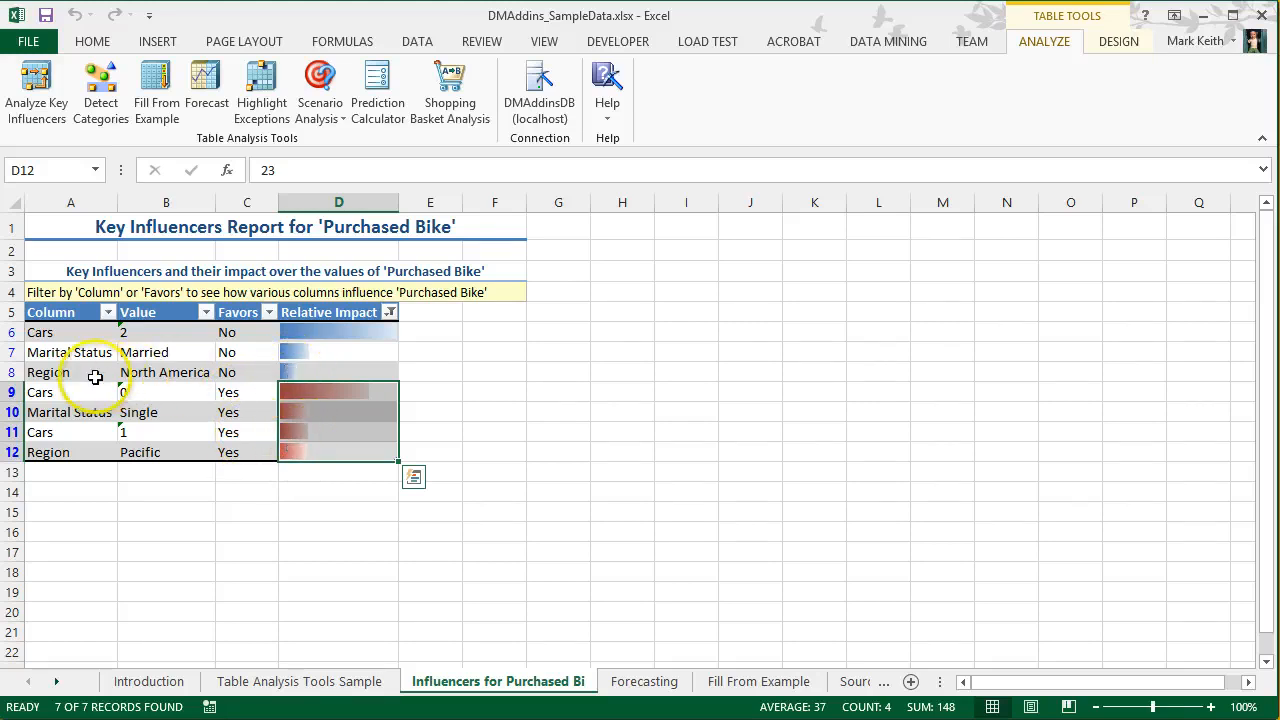
drag(91, 374, 294, 371)
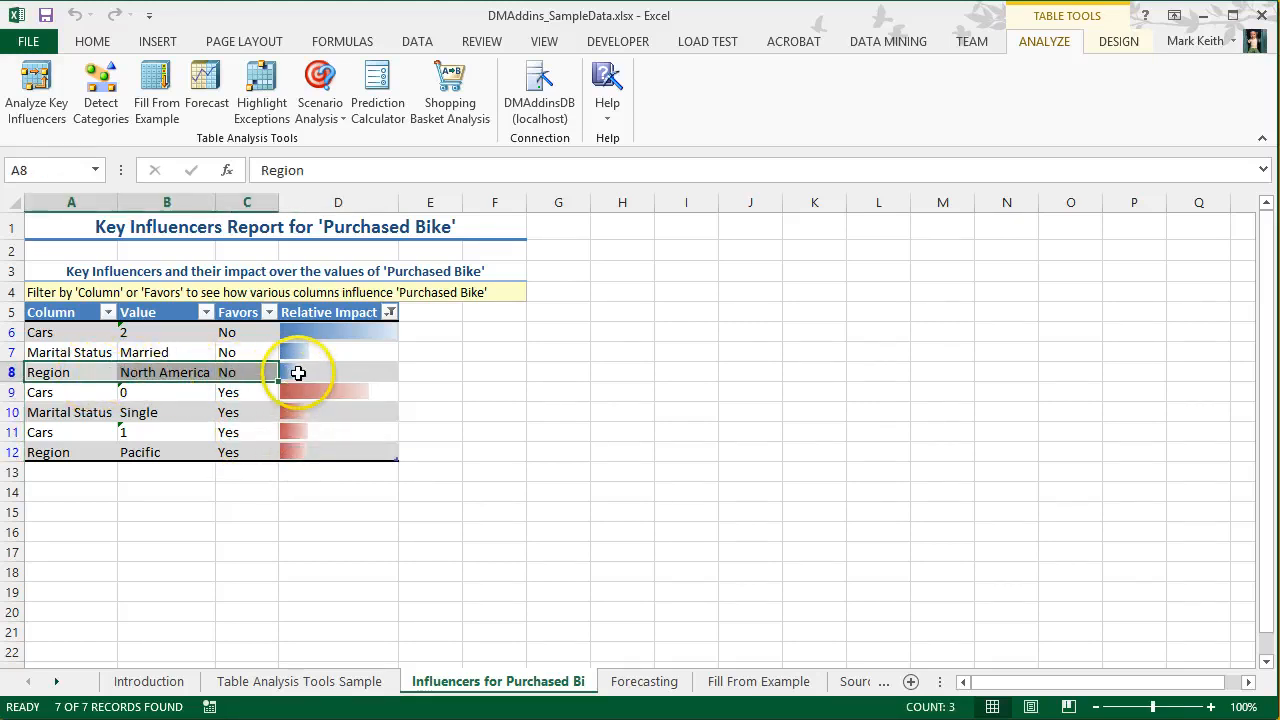
click(298, 372)
drag(63, 371, 221, 371)
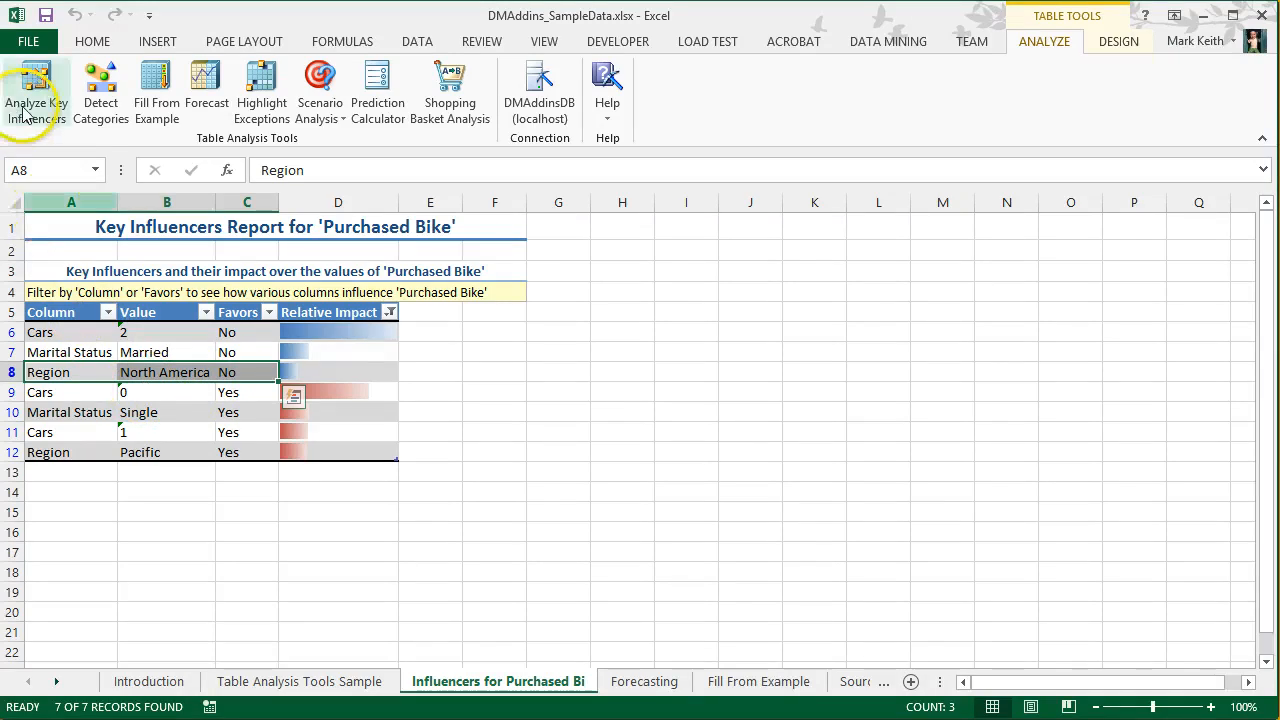
Start Analyze Key Influencers on the Table Analysis Tools Sample data and choose Education as the column to analyze
click(305, 680)
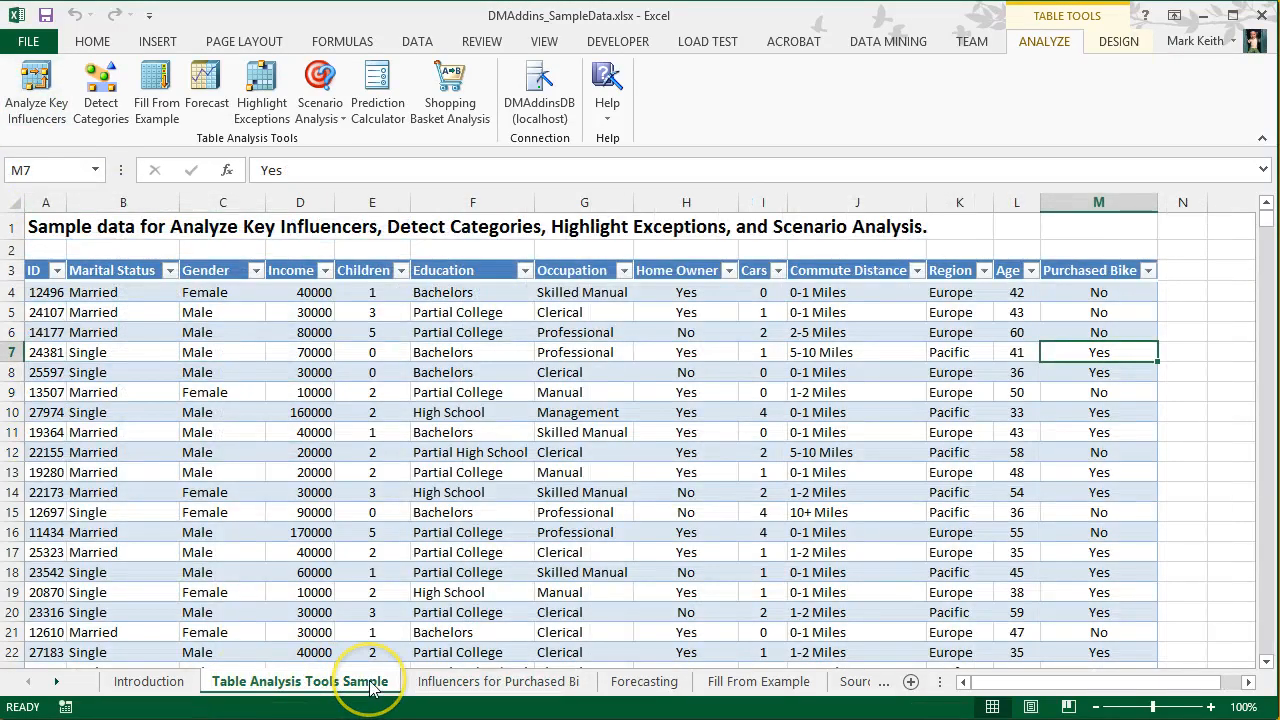
click(32, 88)
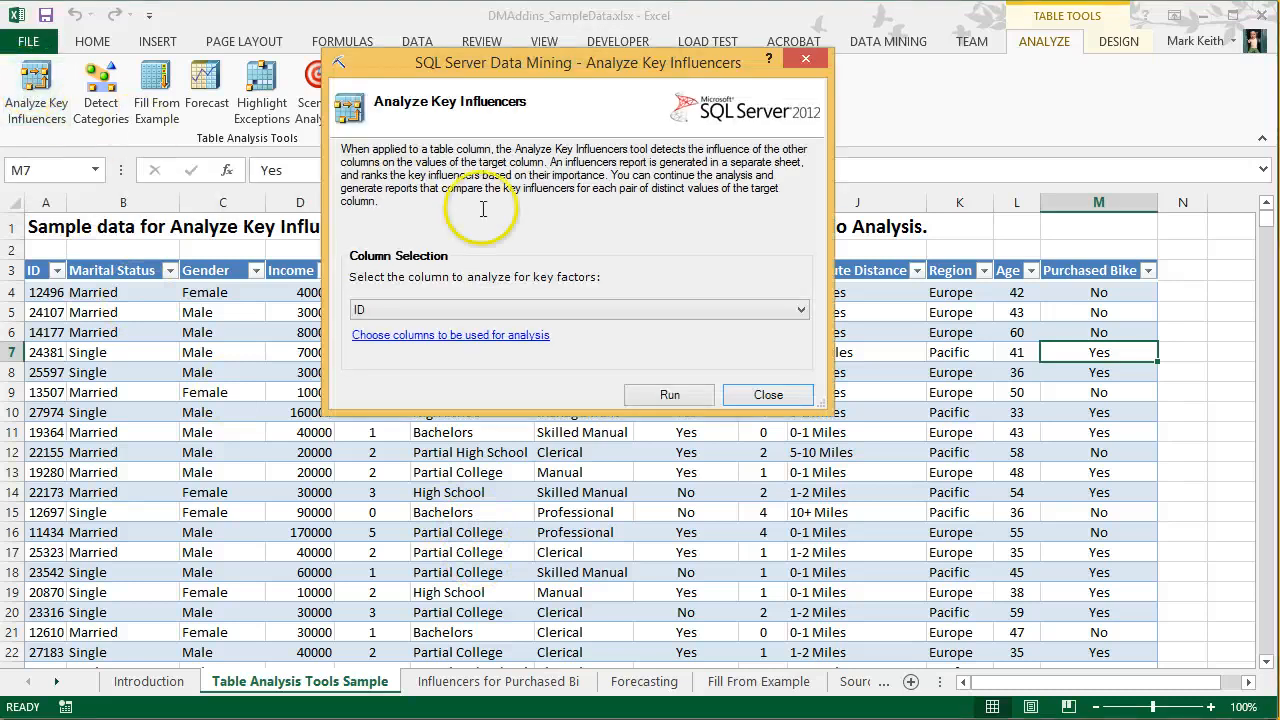
click(560, 309)
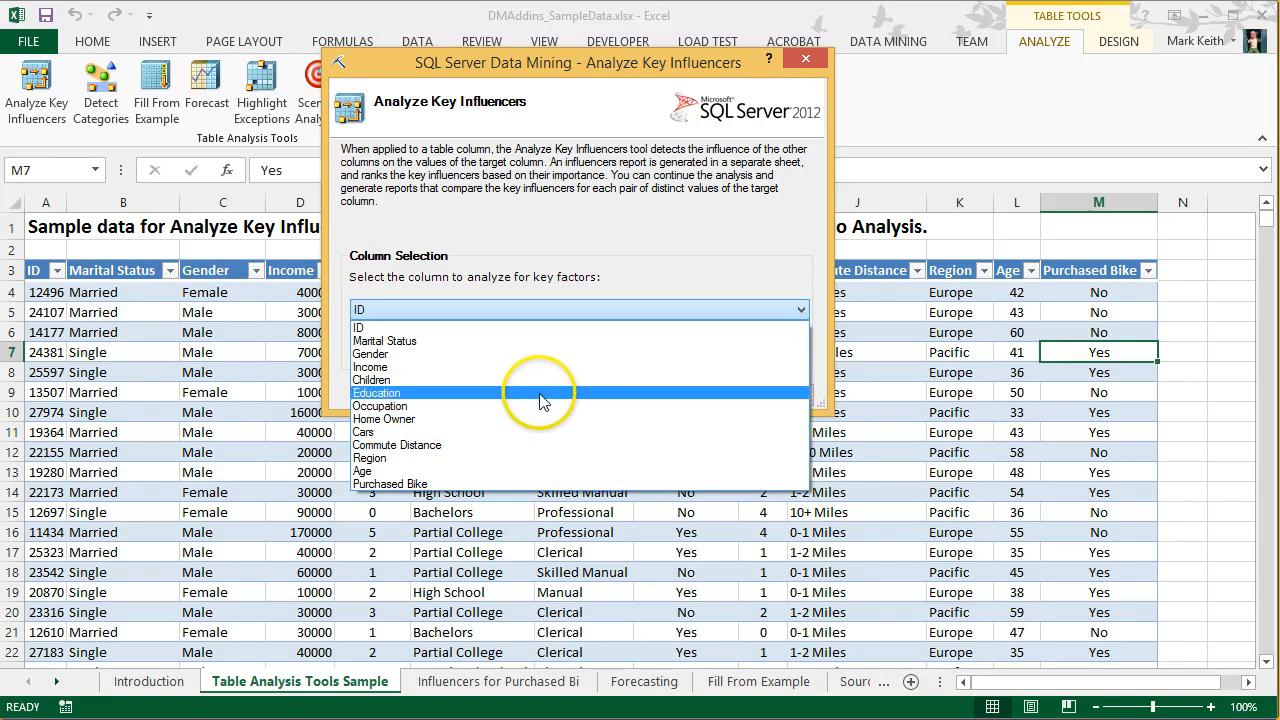
click(540, 393)
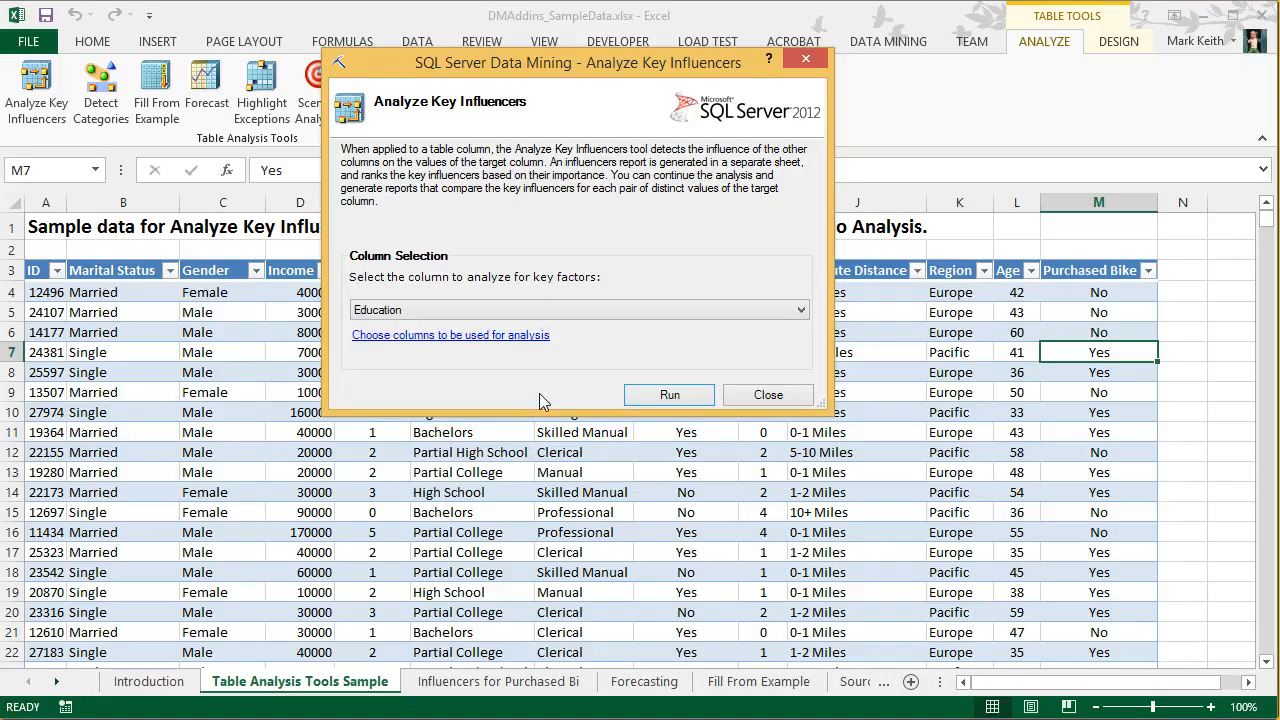
Exclude the ID column from the columns used for analysis and run the key influencers analysis for Education
click(505, 335)
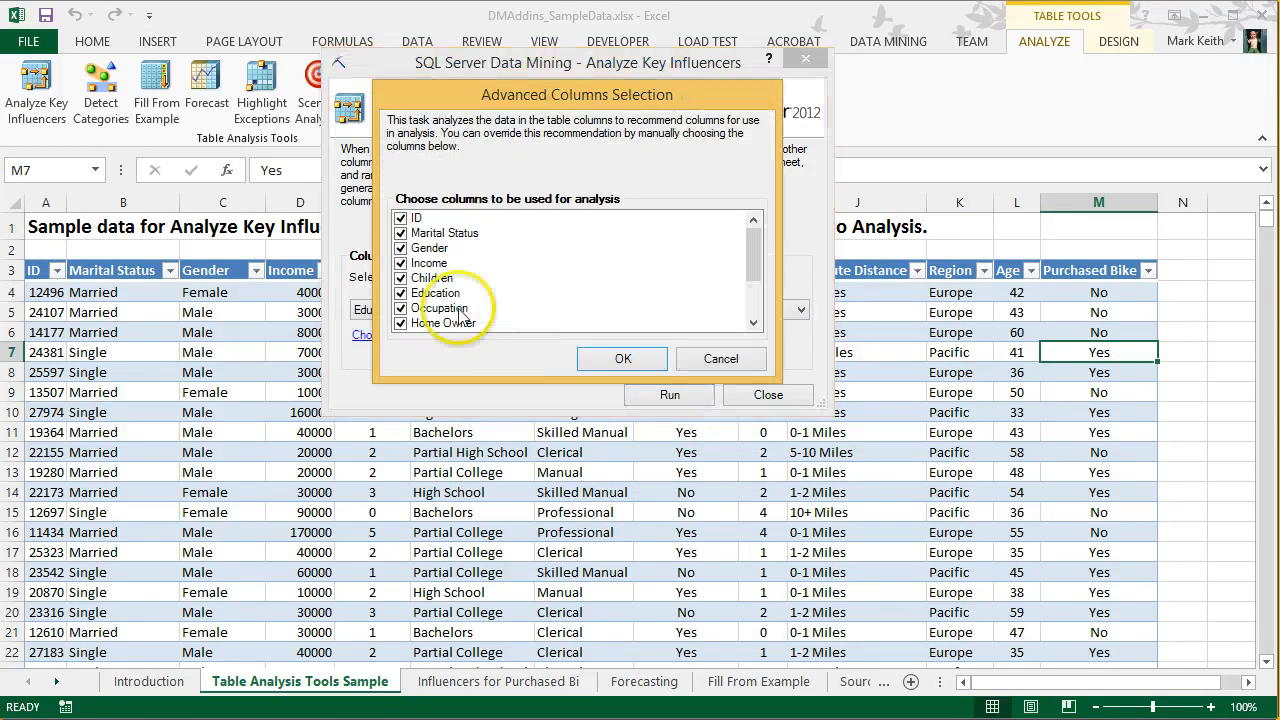
click(401, 218)
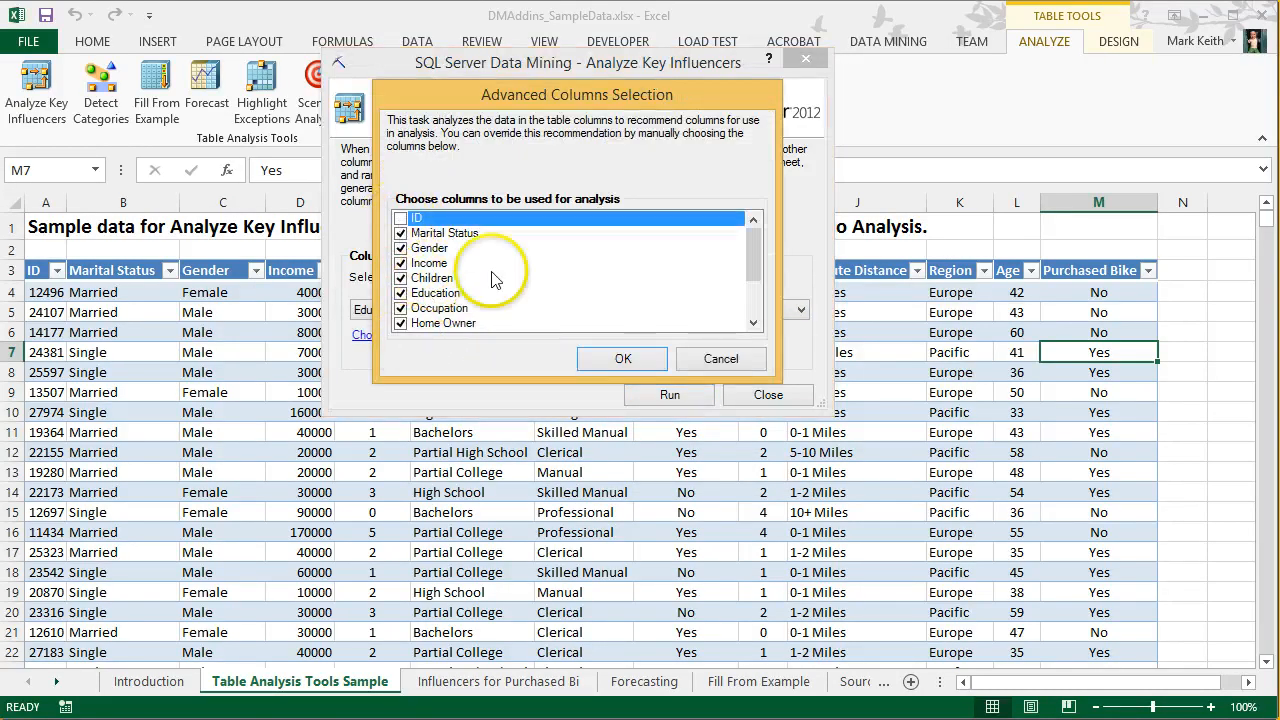
click(612, 362)
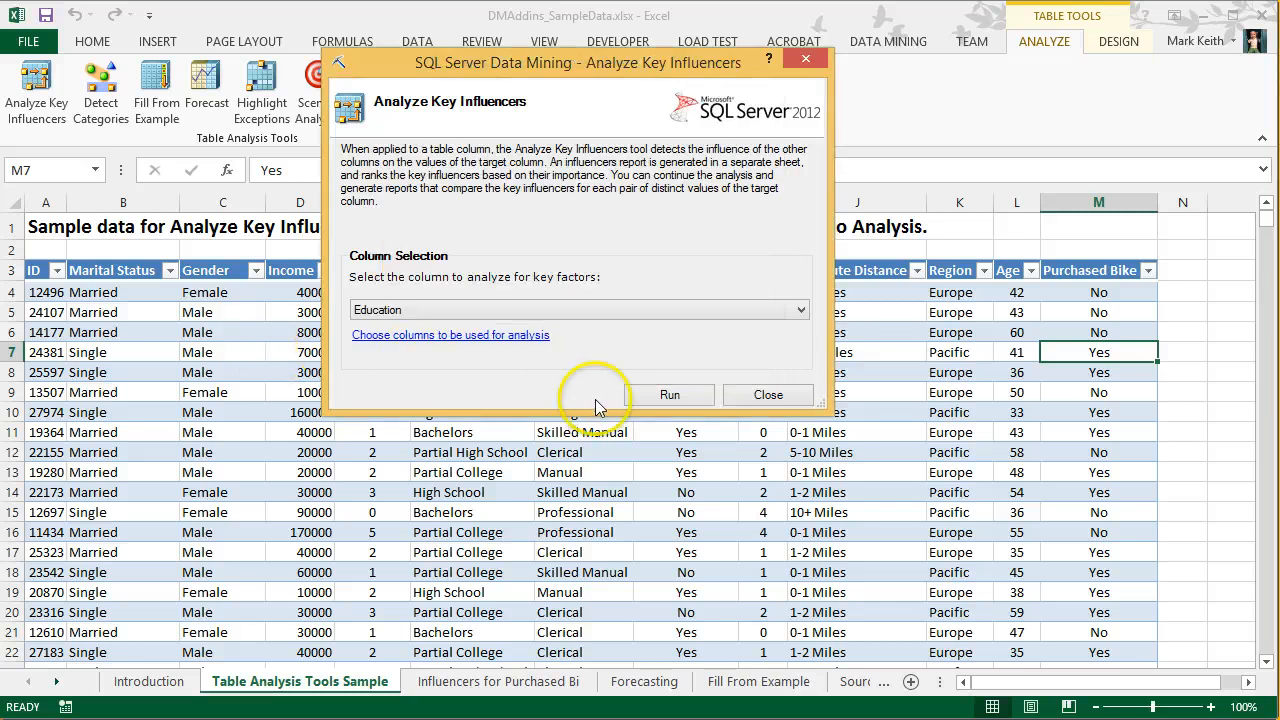
click(667, 396)
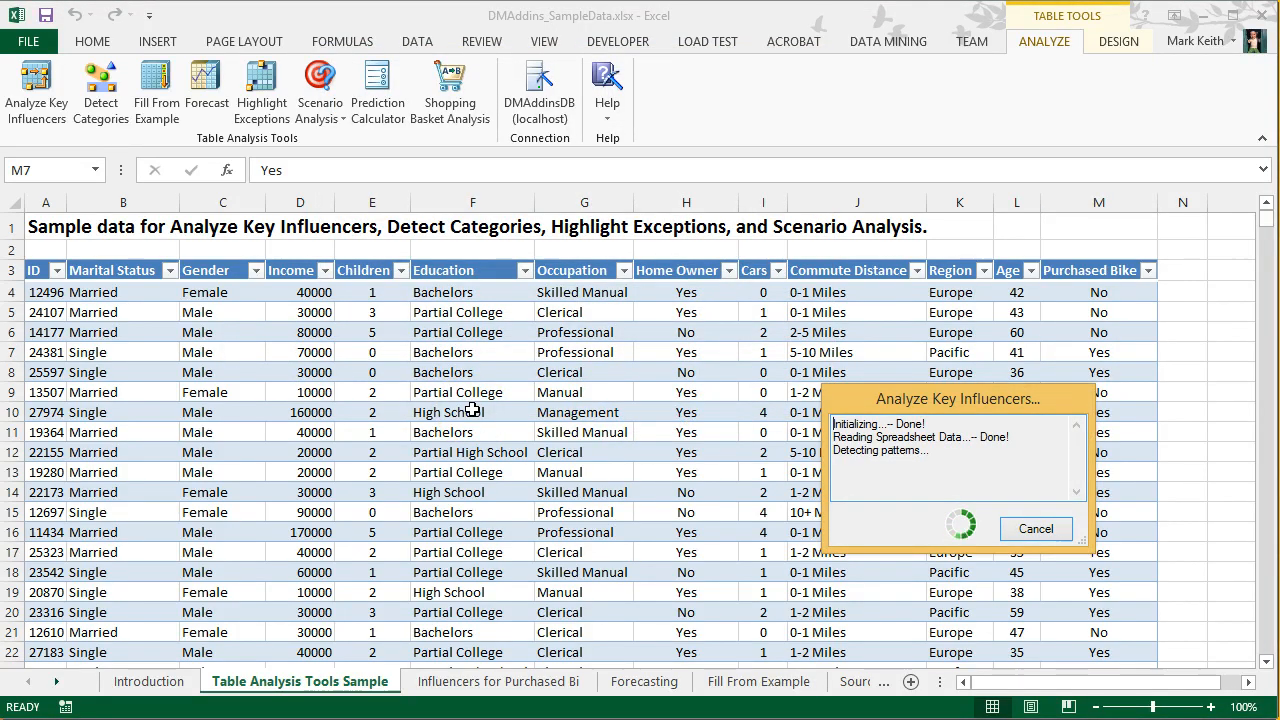
drag(853, 402, 307, 270)
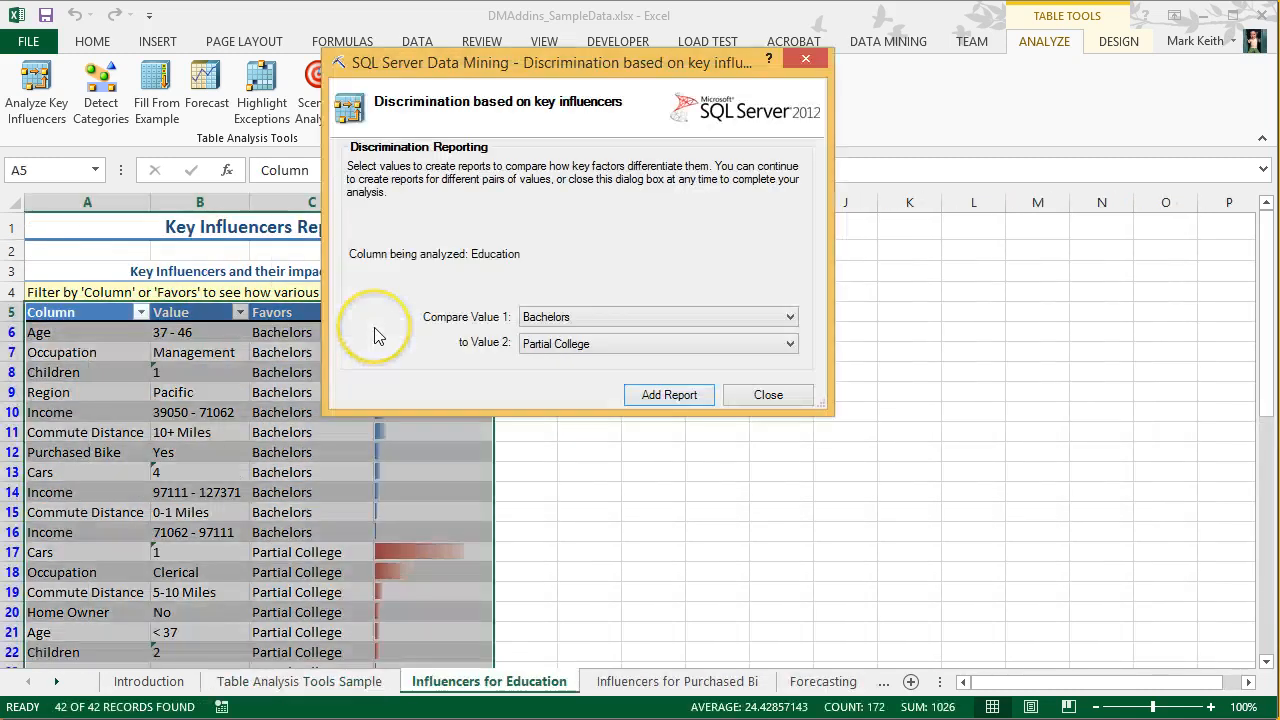
Uncover the Education key influencers report and examine its influencing factors and relative impact for every education level
drag(567, 60, 847, 102)
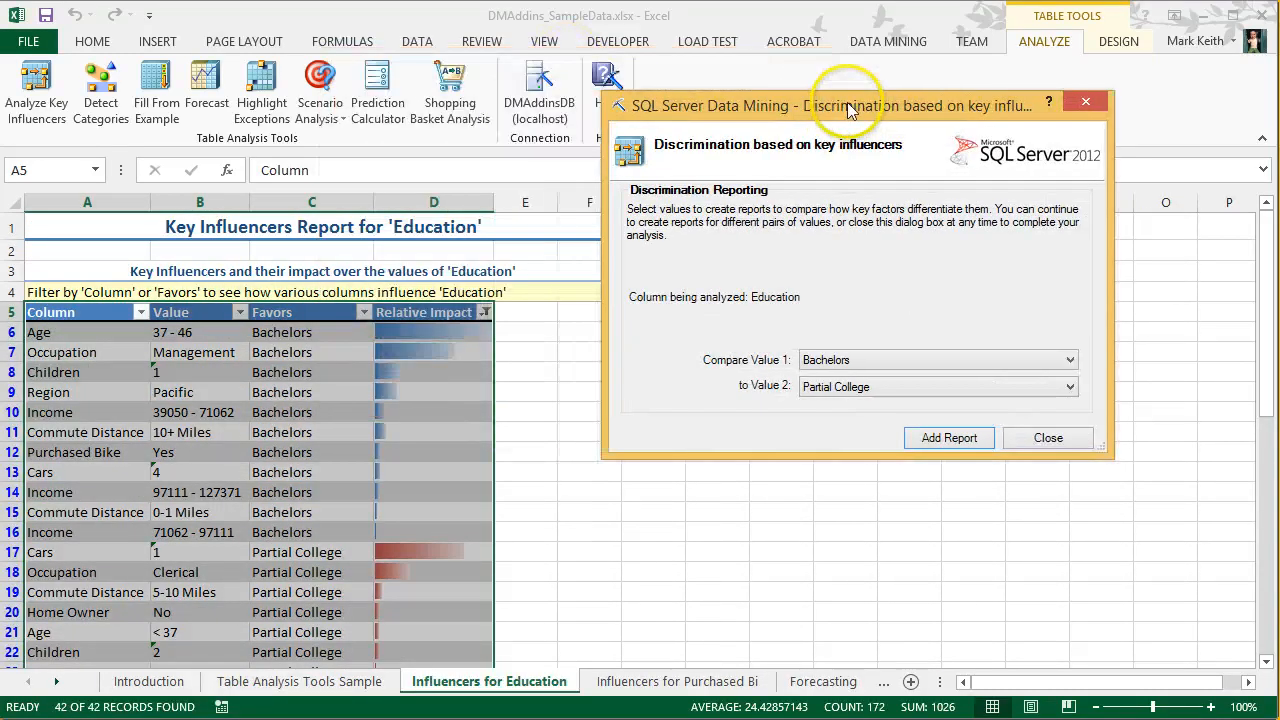
click(258, 368)
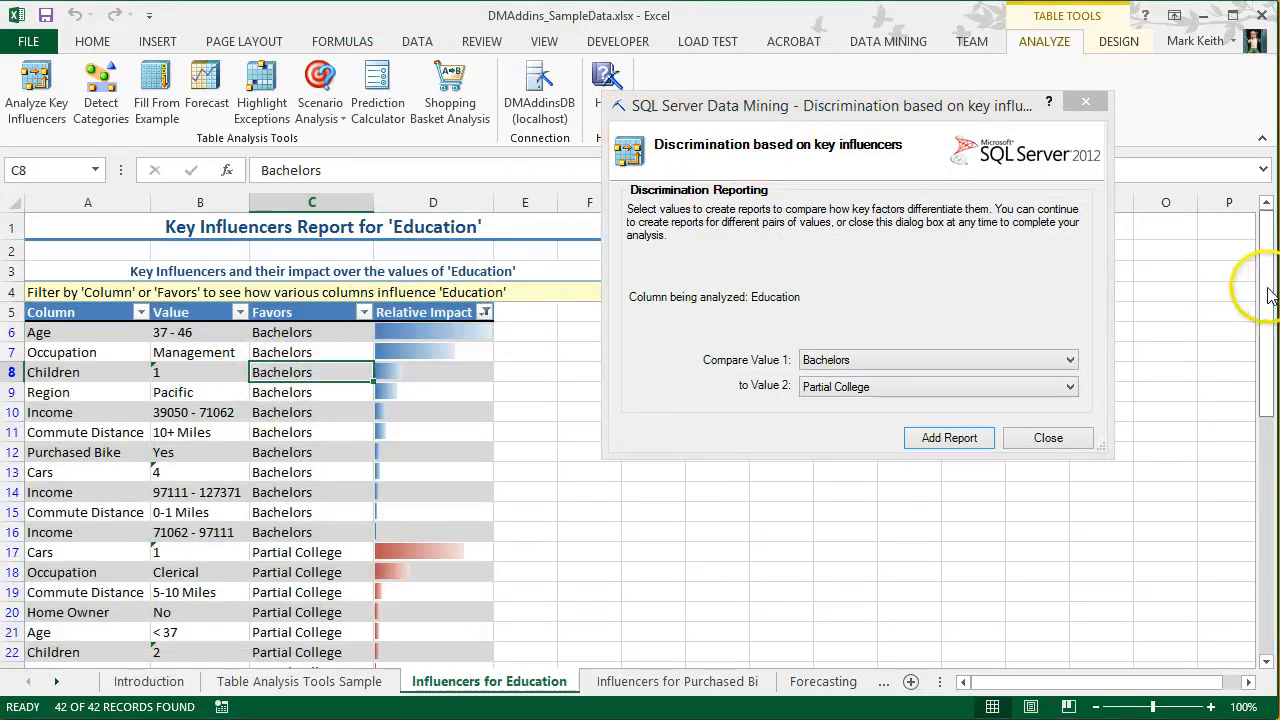
mouse_move(1270, 290)
mouse_down()
mouse_move(1253, 408)
mouse_move(1255, 553)
mouse_move(1258, 300)
mouse_up()
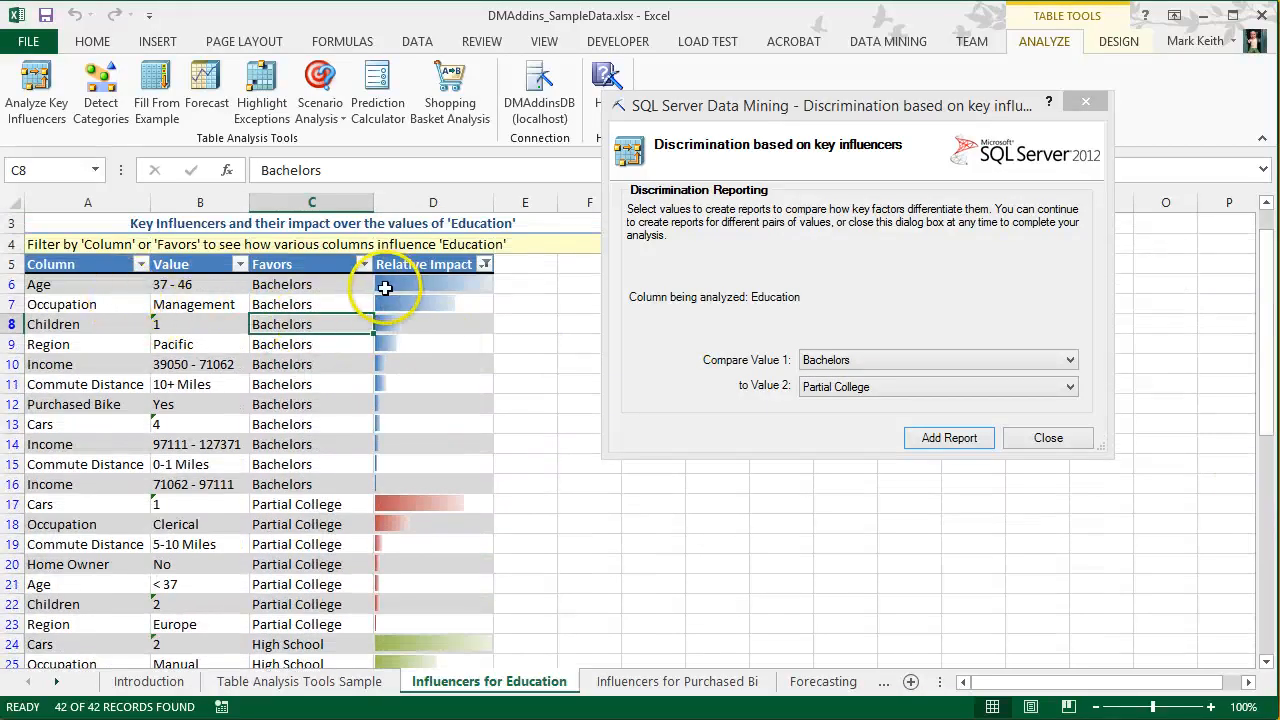
scroll(382, 486, down, 12)
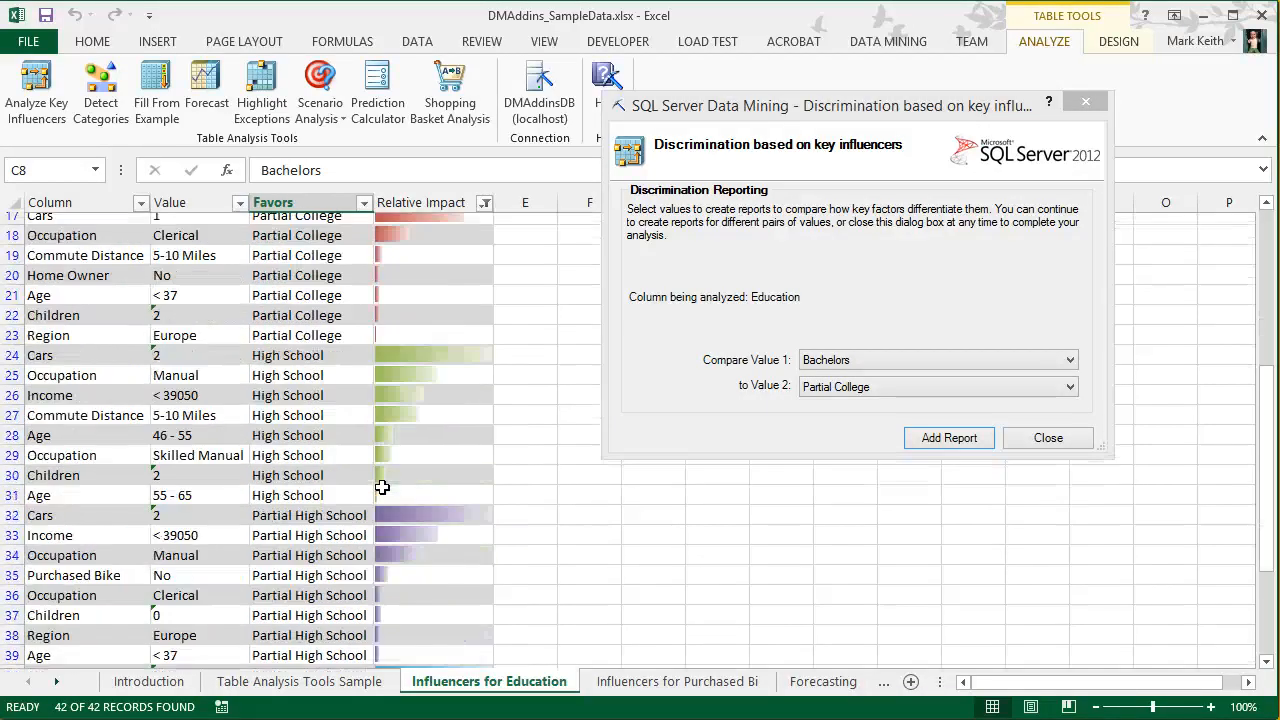
scroll(382, 483, up, 3)
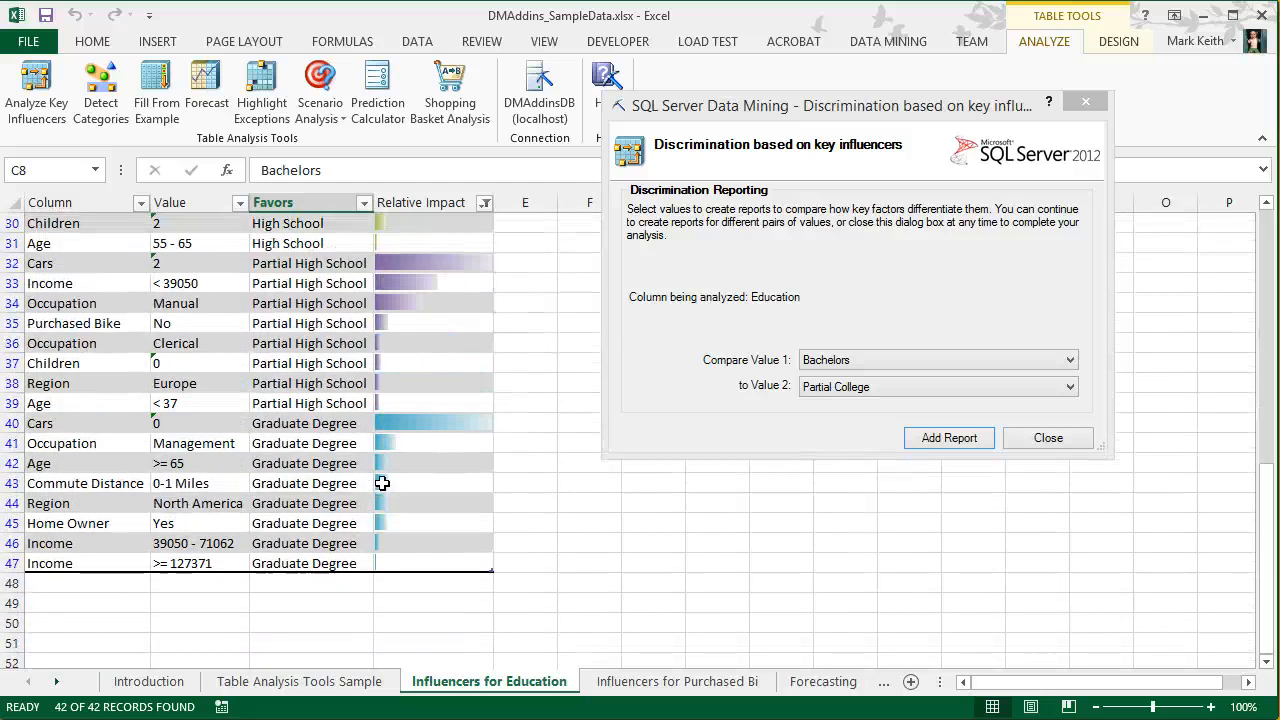
scroll(382, 483, up, 10)
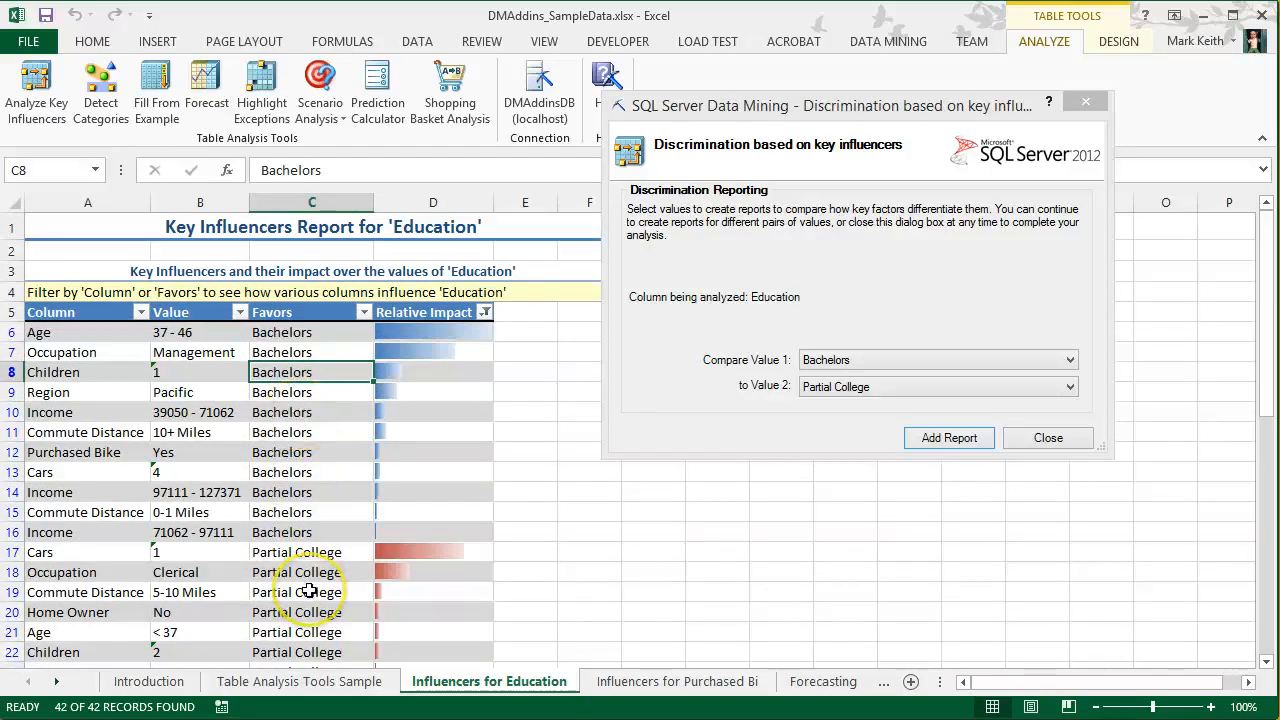
scroll(309, 591, down, 9)
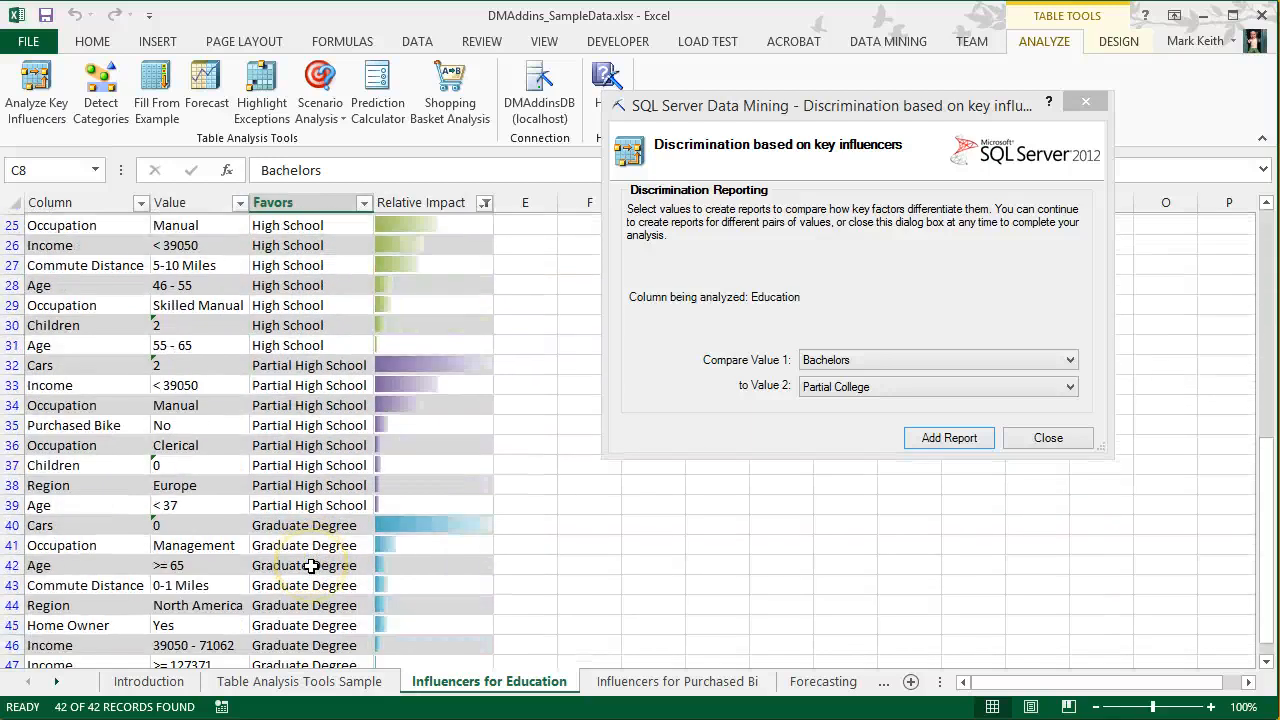
scroll(312, 566, up, 8)
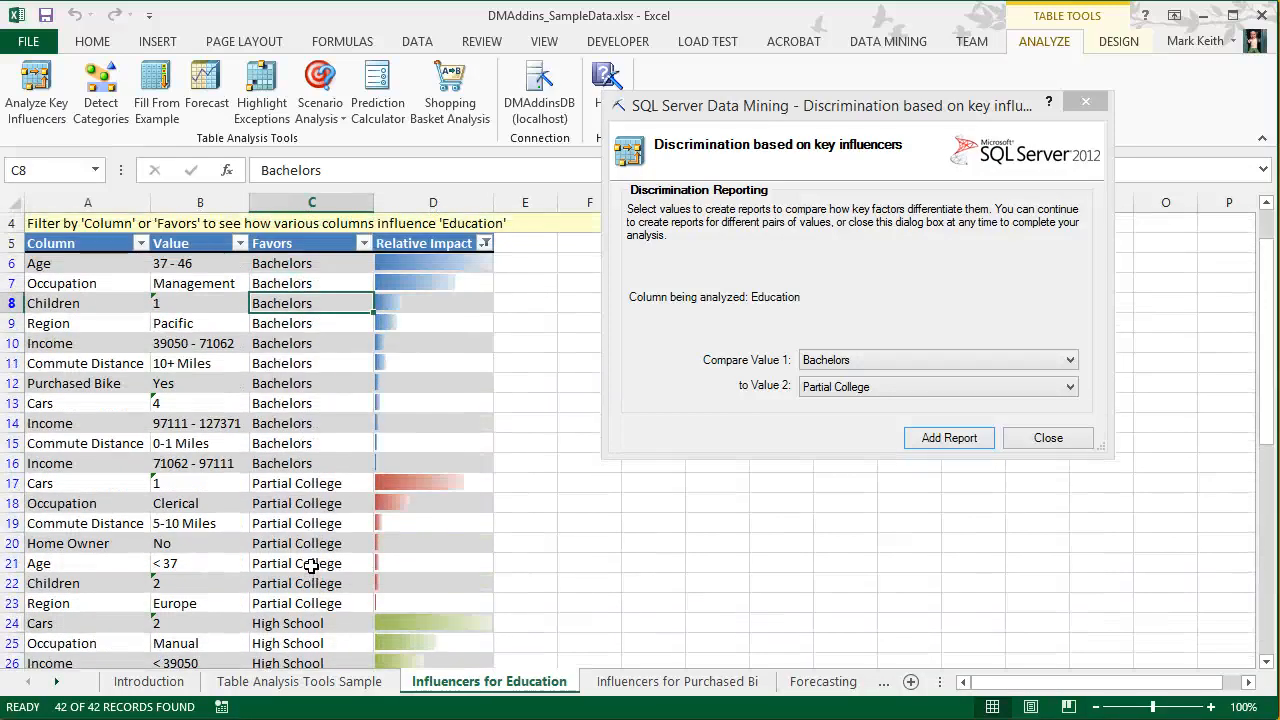
Add a discrimination report comparing Bachelors to Partial College for the Education column
click(893, 362)
click(890, 358)
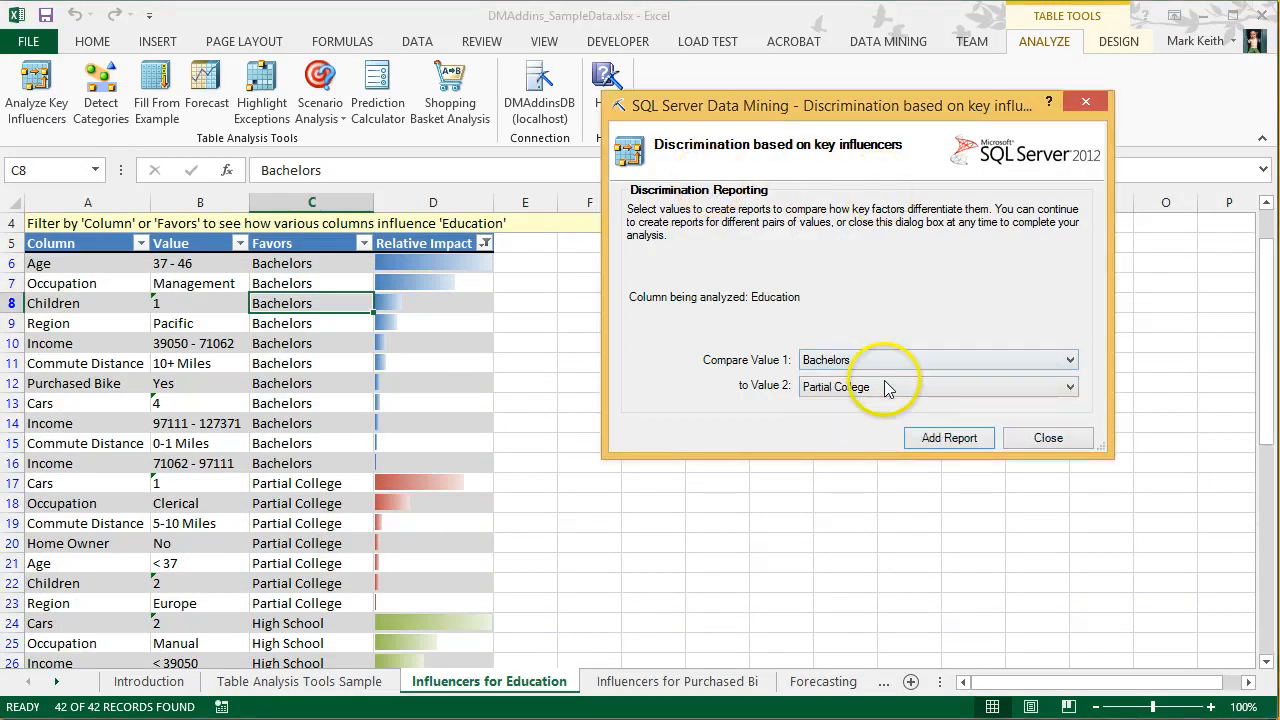
click(884, 390)
click(882, 389)
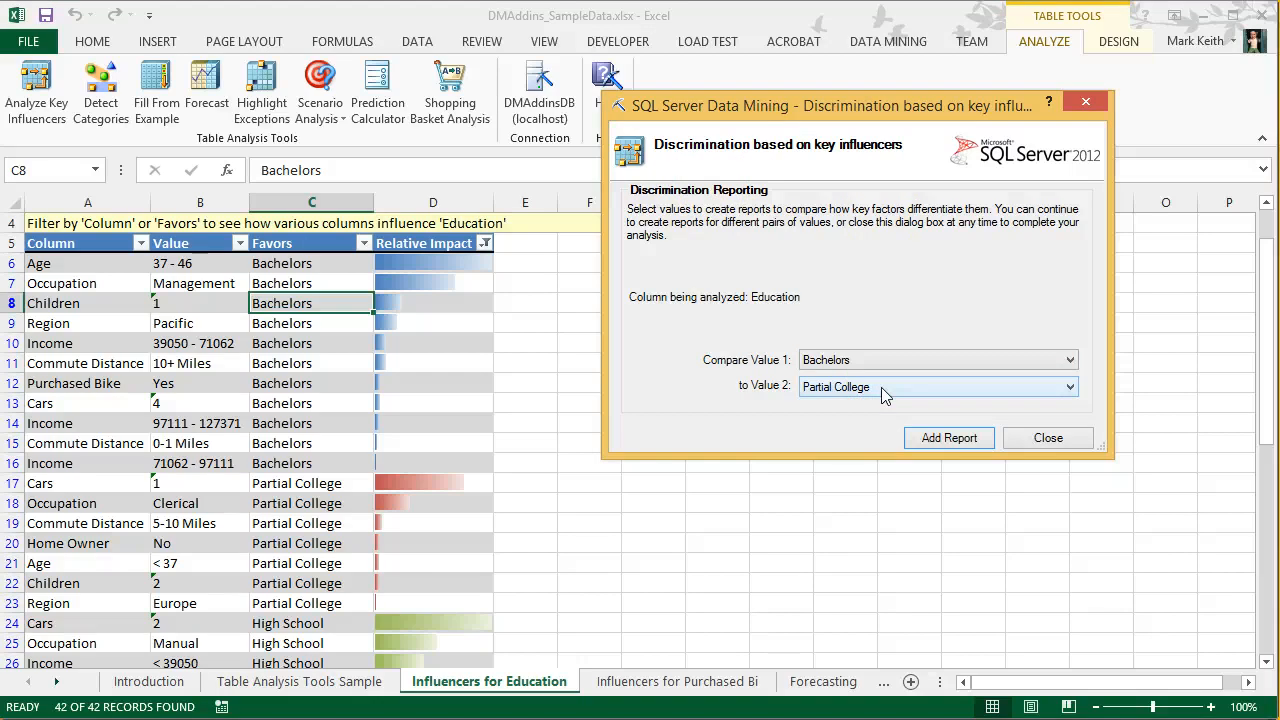
click(966, 444)
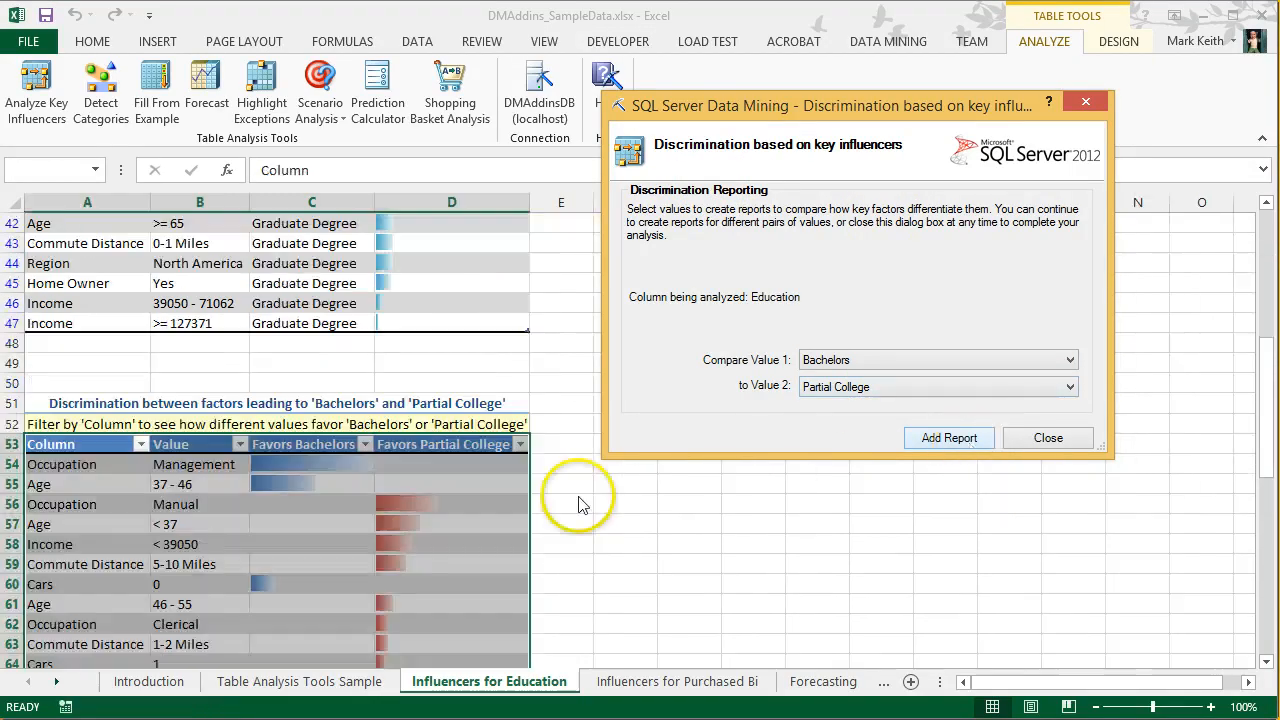
Examine the factors favoring Bachelors and Partial College in the discrimination report and compare them with the Education influencers report
click(314, 503)
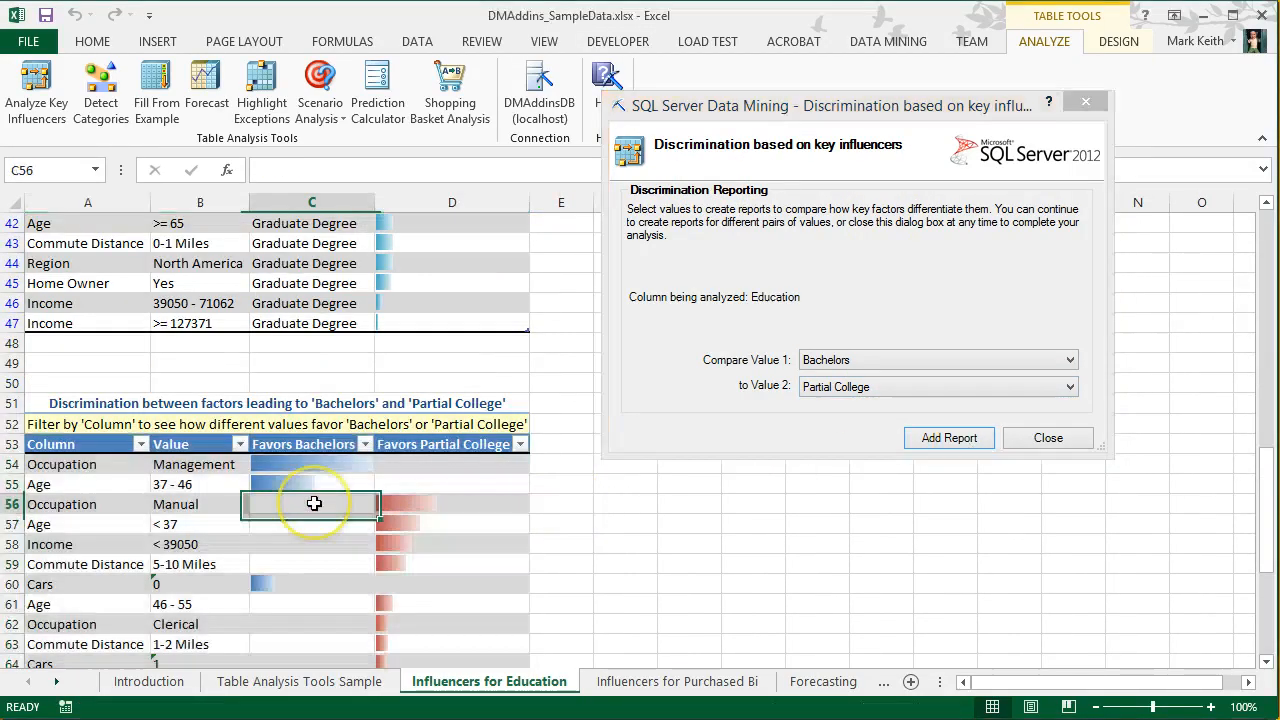
scroll(314, 503, down, 4)
scroll(206, 371, up, 1)
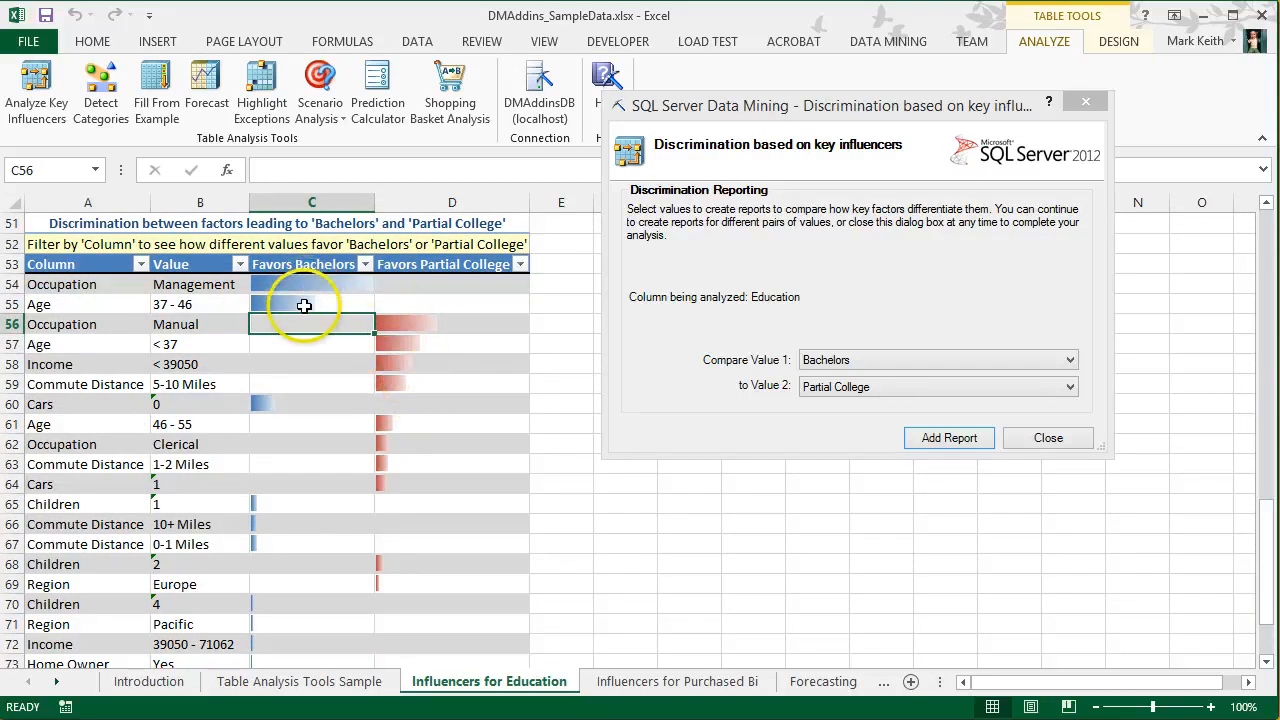
scroll(309, 366, up, 9)
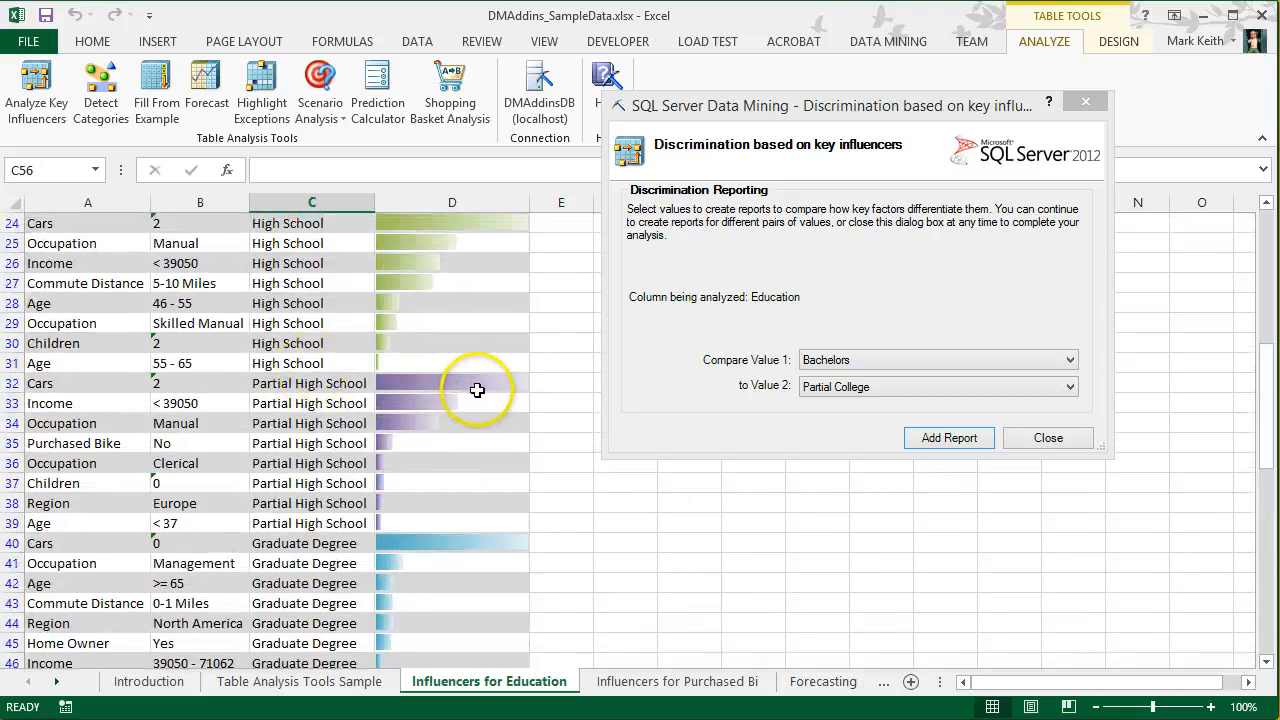
scroll(452, 372, up, 7)
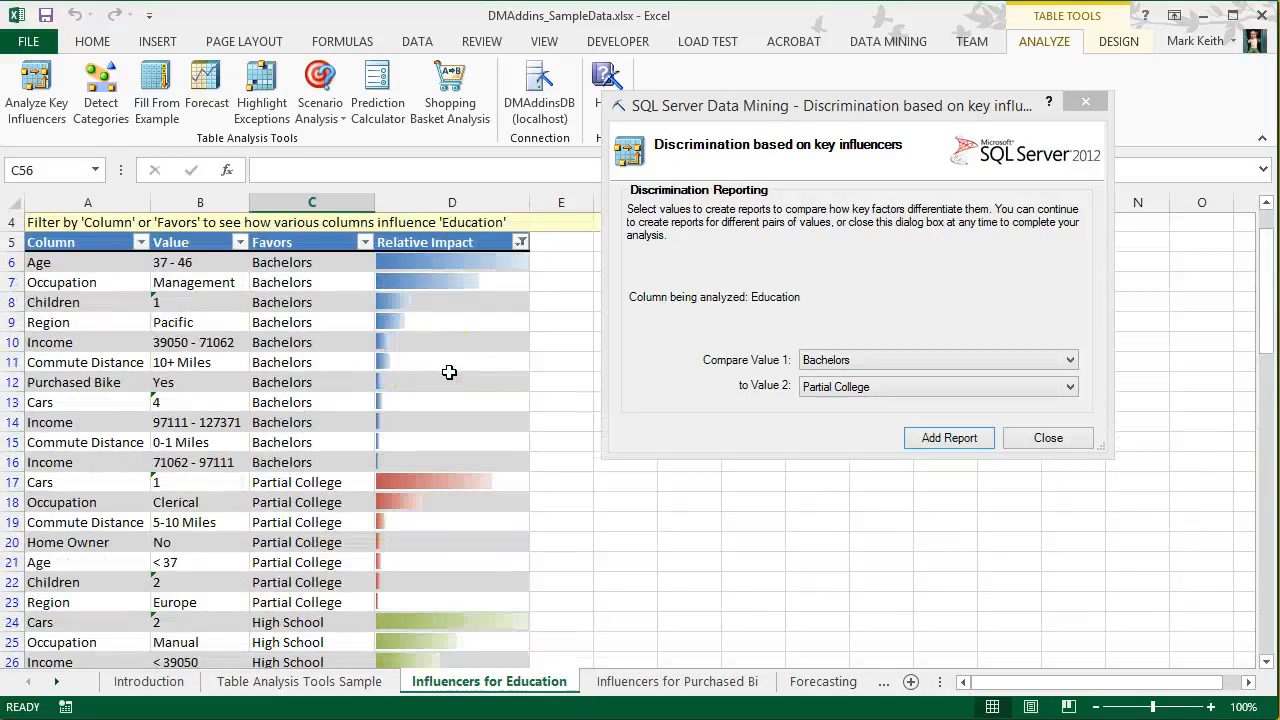
scroll(449, 372, up, 1)
scroll(449, 372, down, 17)
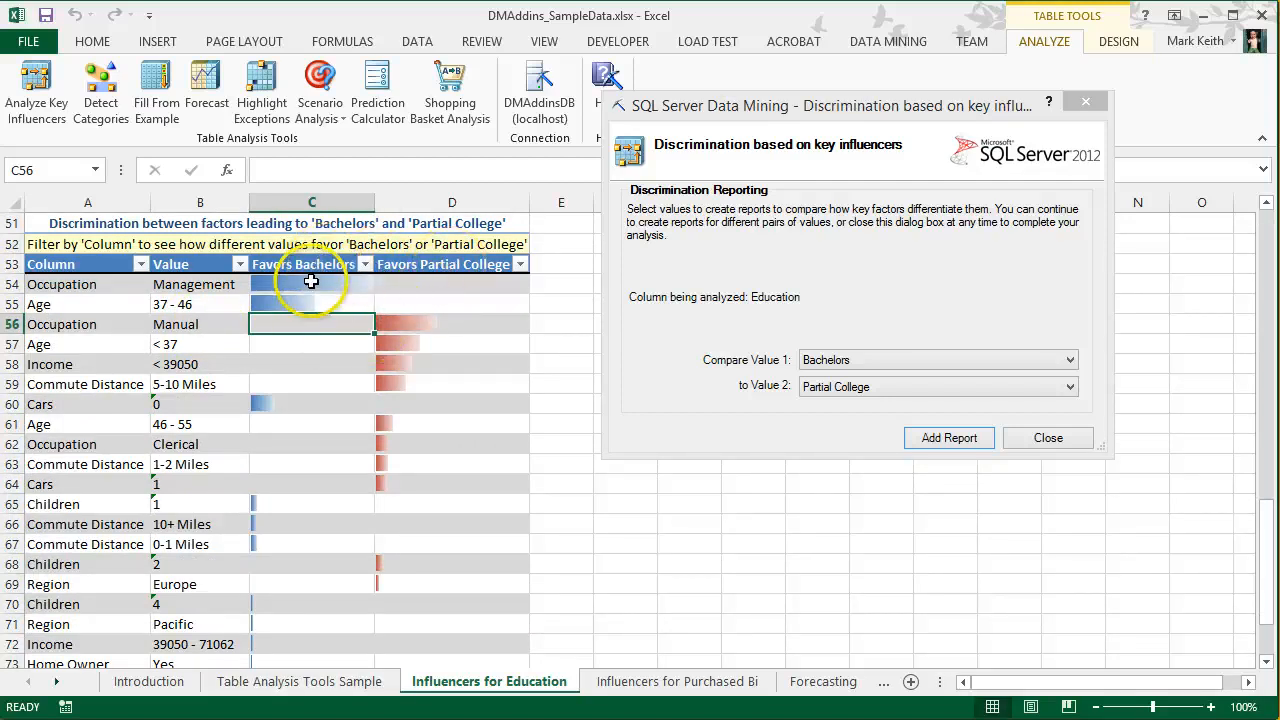
Compare the strongest Occupation and Age factors favoring Bachelors with those favoring Partial College in the discrimination report
drag(312, 286, 310, 303)
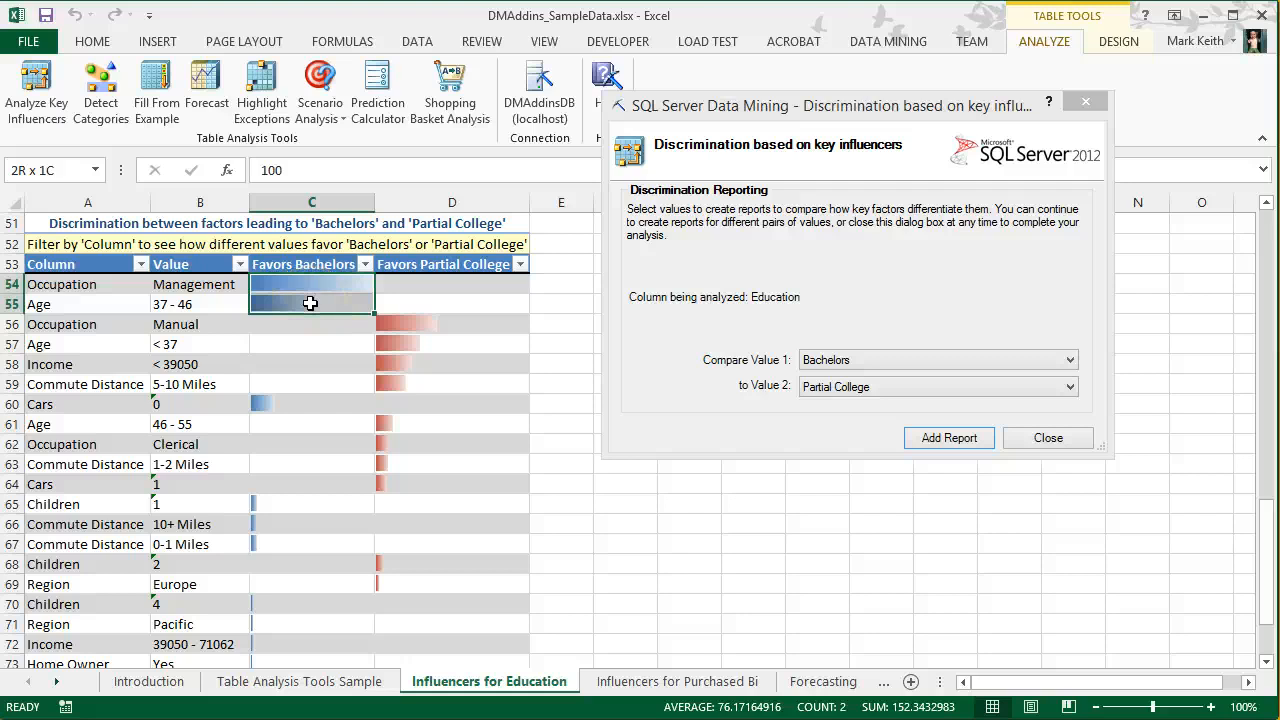
drag(429, 329, 427, 380)
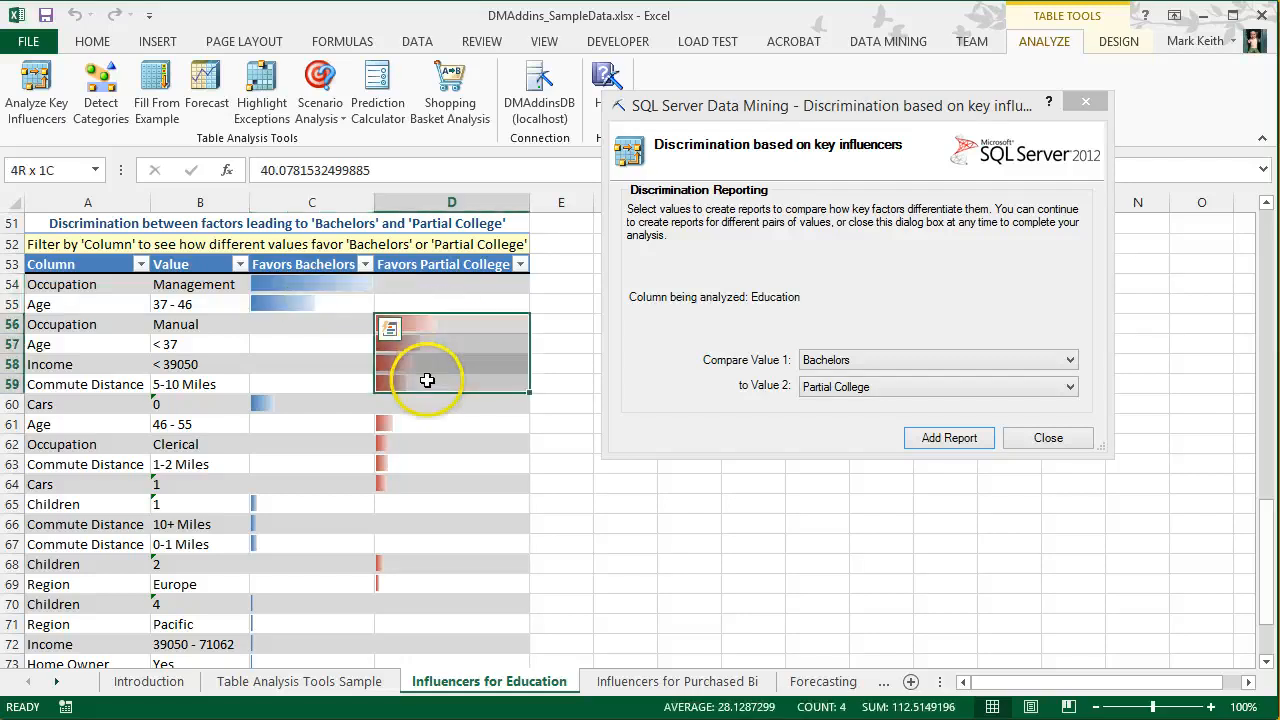
drag(329, 301, 330, 286)
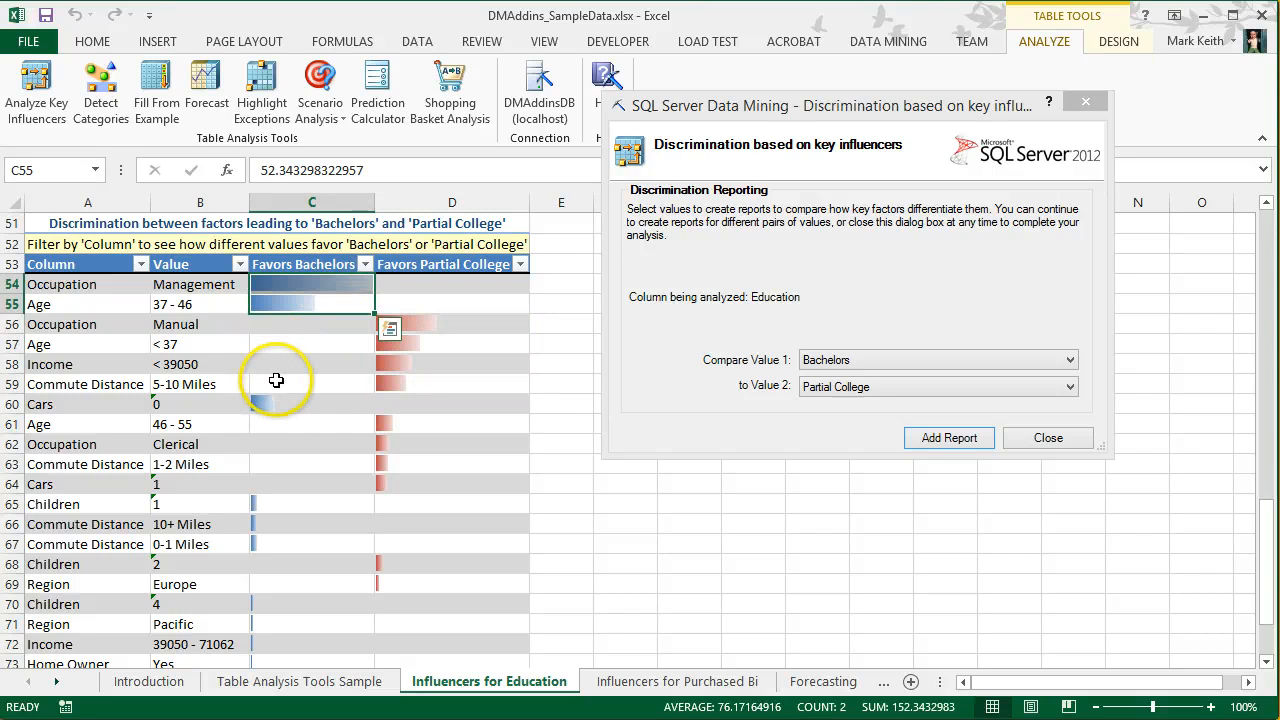
click(192, 287)
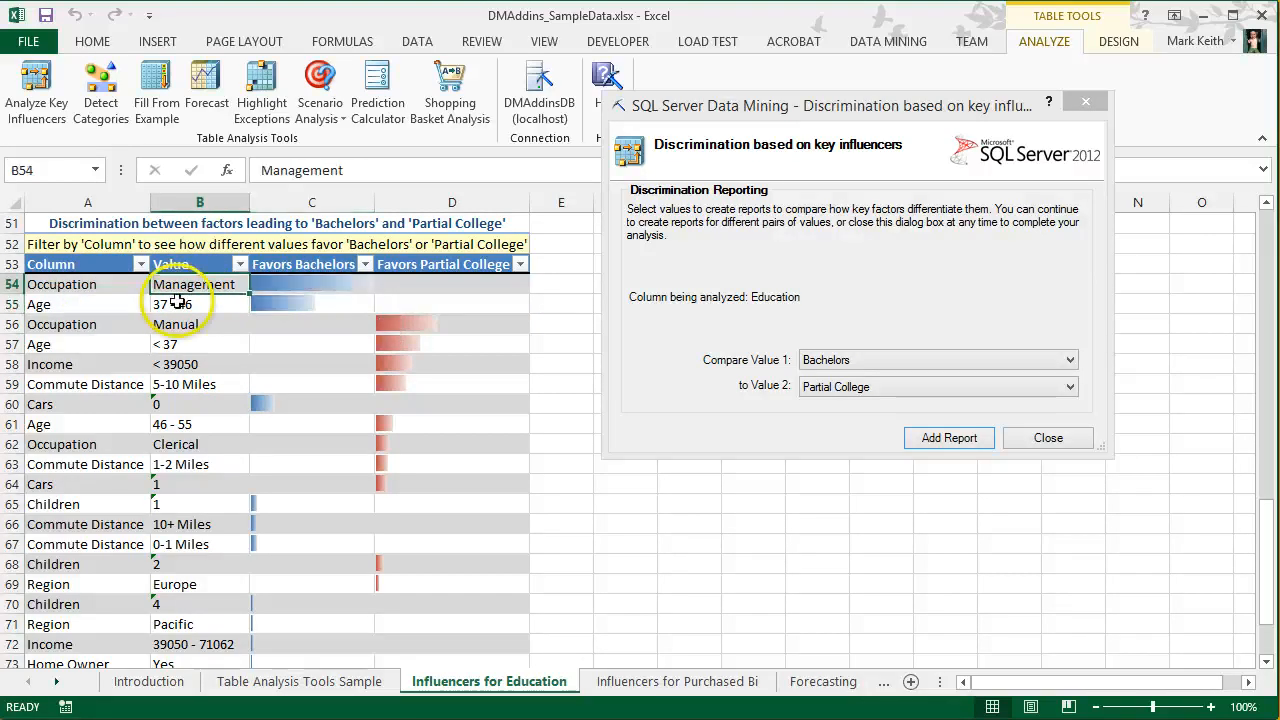
drag(110, 324, 176, 325)
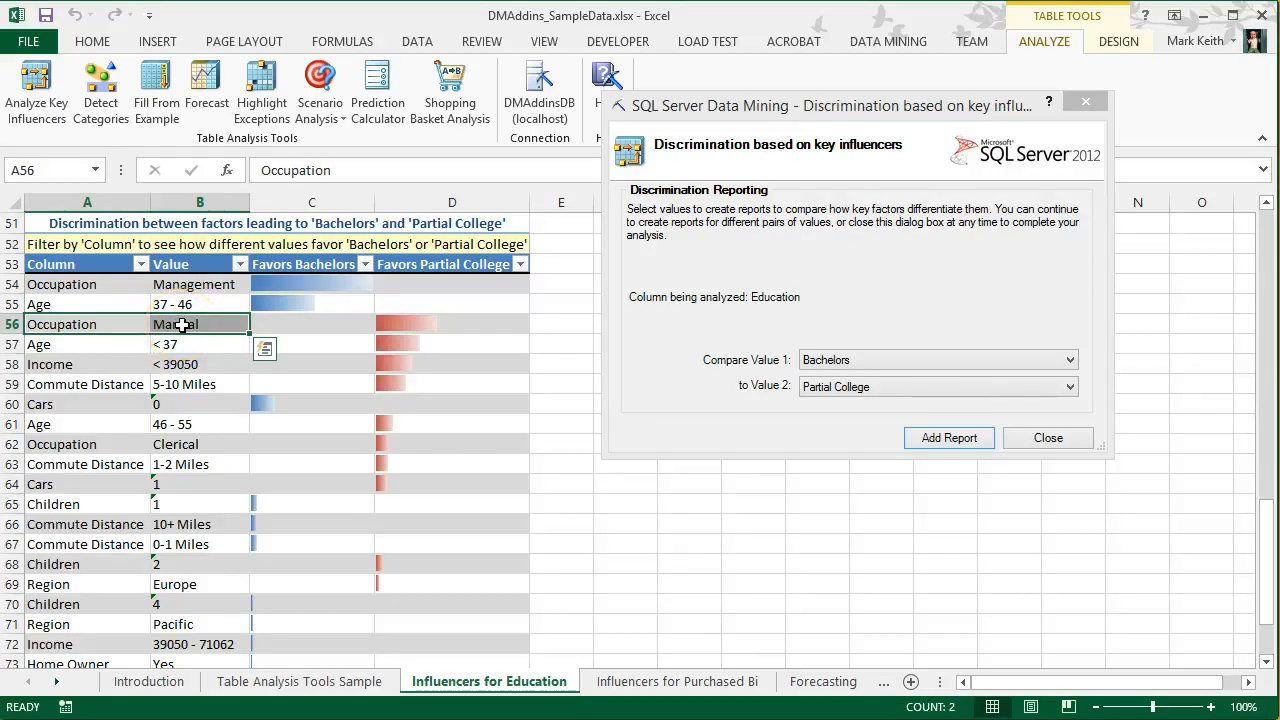
click(169, 302)
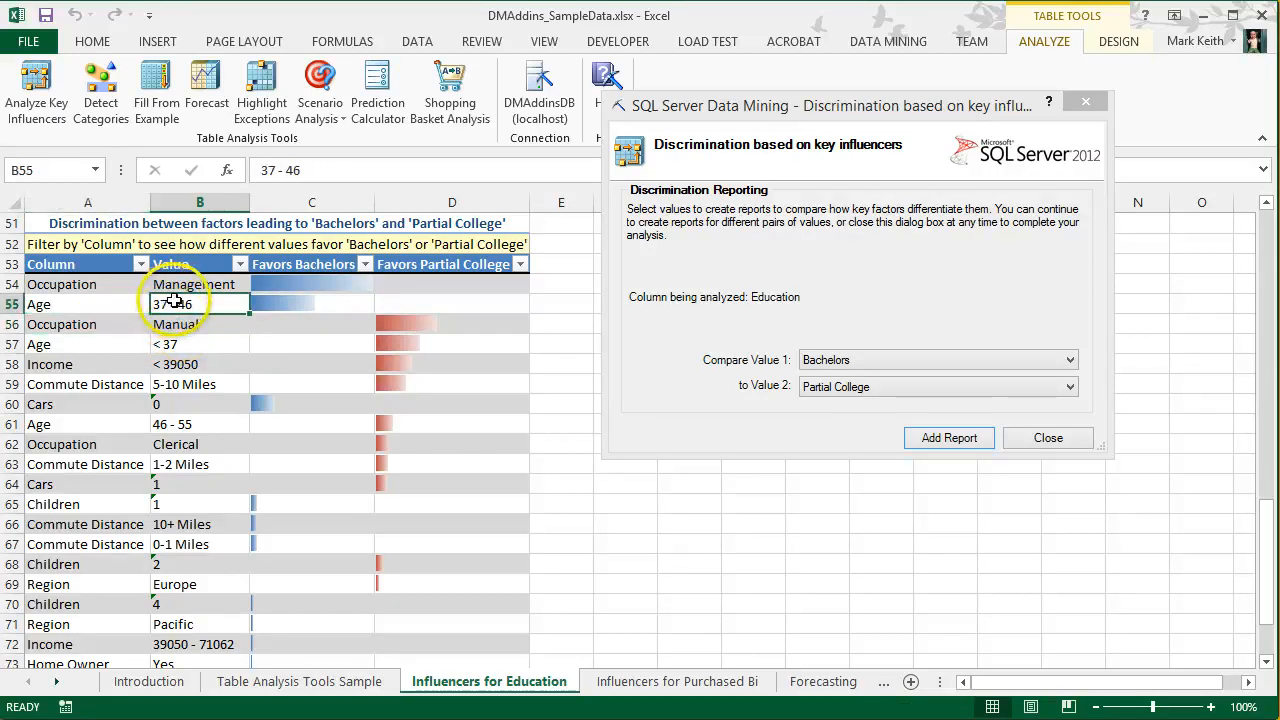
click(166, 346)
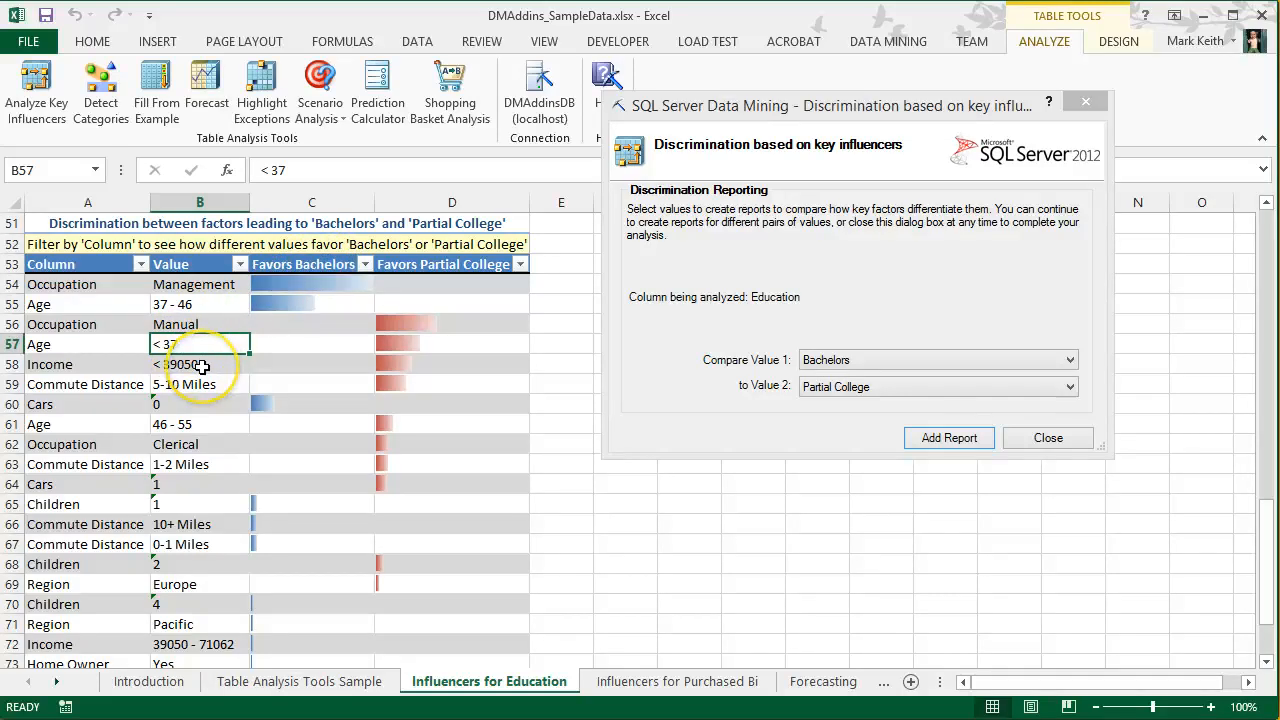
Examine how the Income ranges < 39050 and 39050 - 71062 favor Partial College or Bachelors in the discrimination report
click(202, 367)
scroll(202, 367, down, 2)
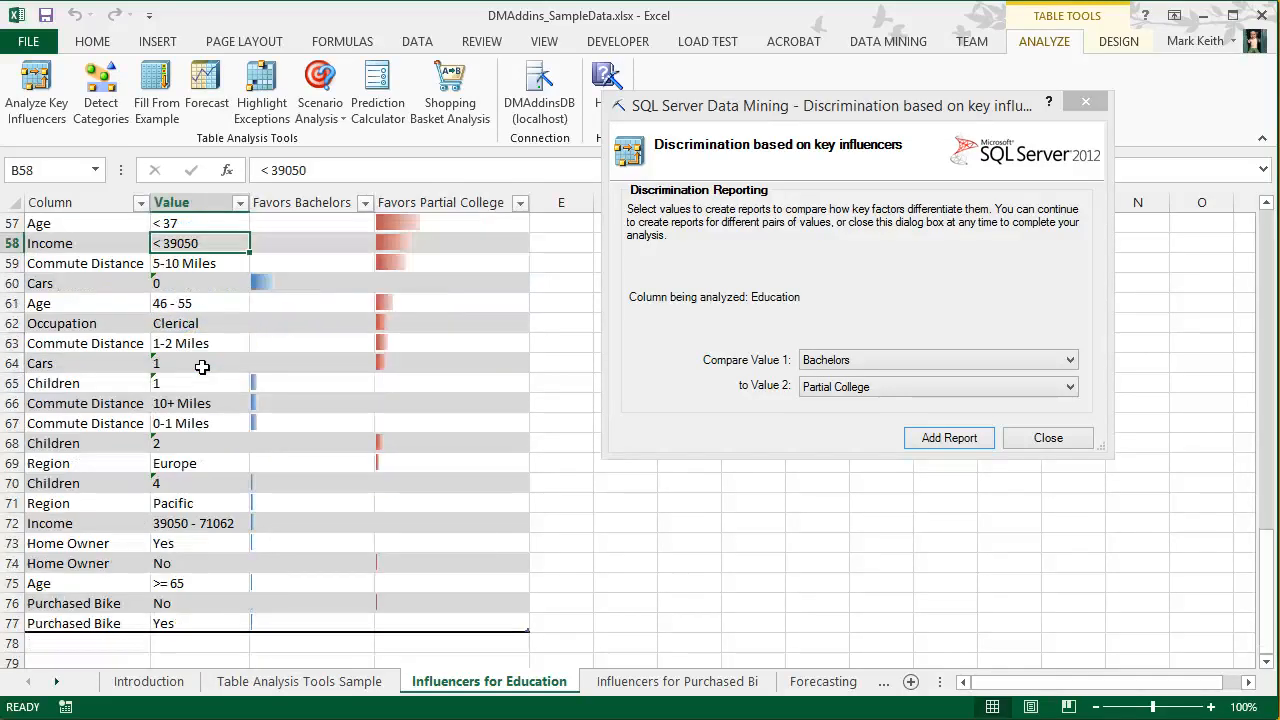
scroll(202, 367, up, 1)
click(186, 303)
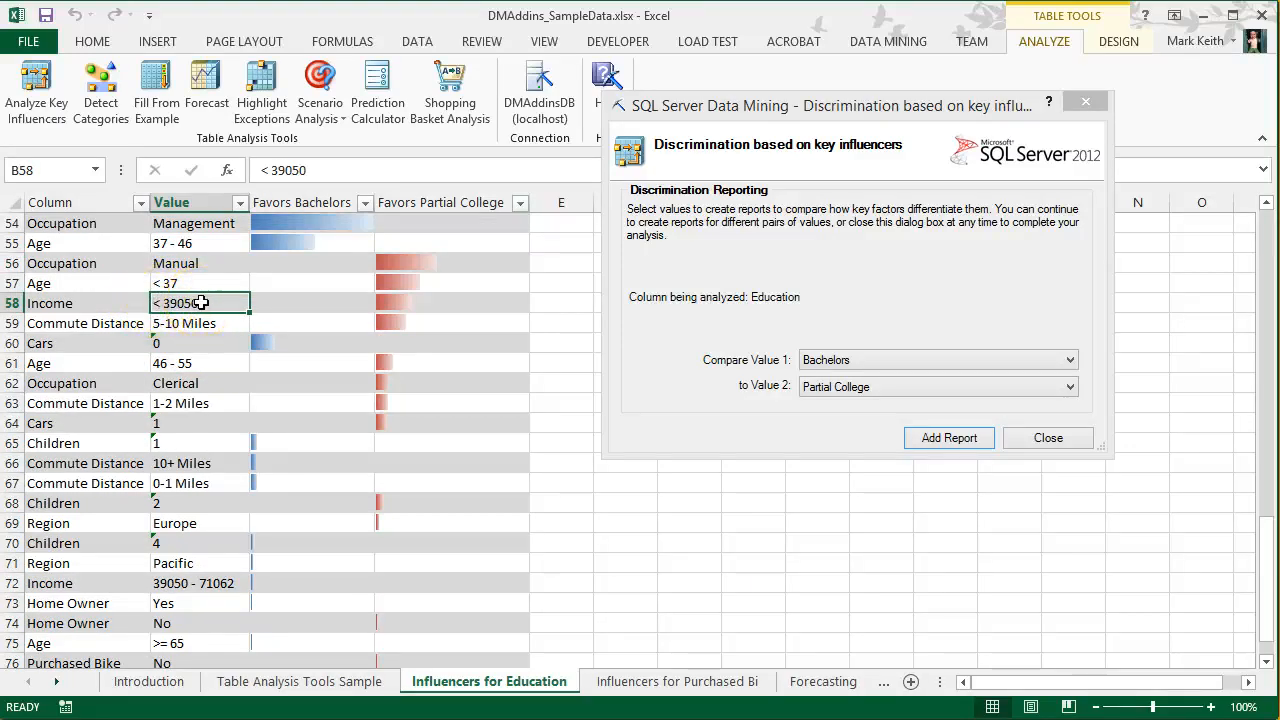
scroll(201, 302, up, 1)
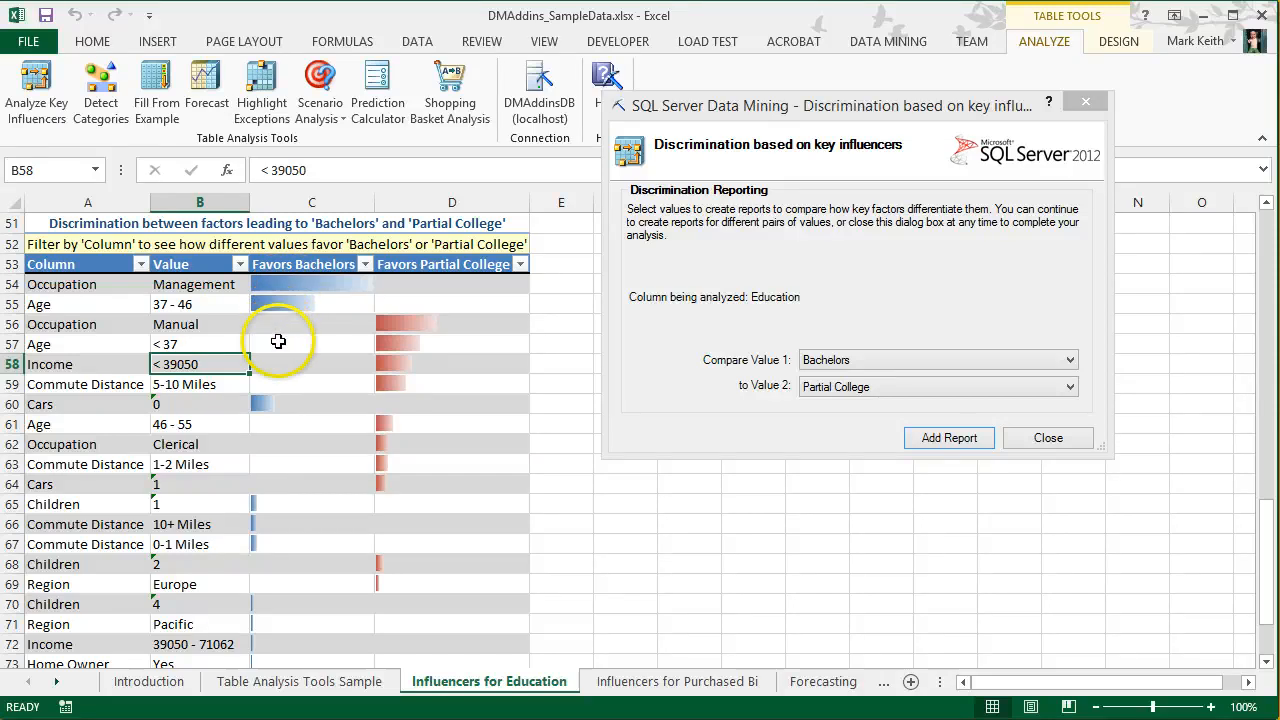
scroll(284, 482, down, 1)
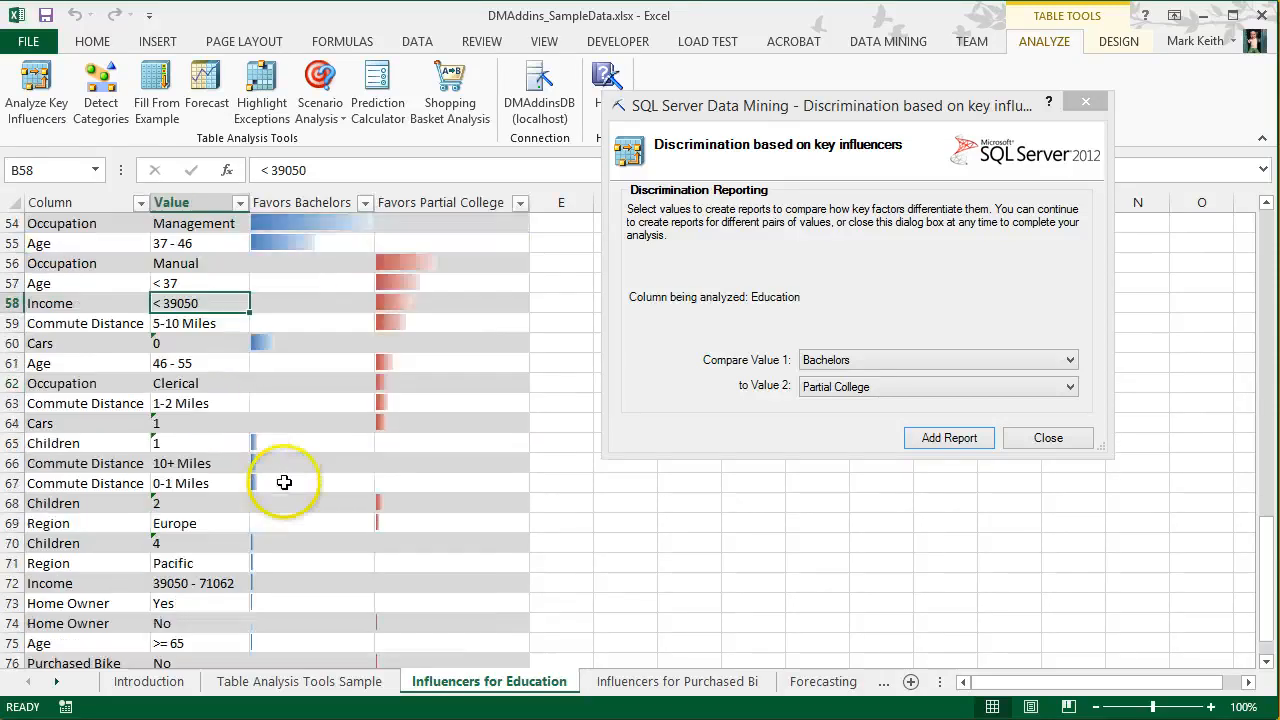
scroll(284, 482, up, 1)
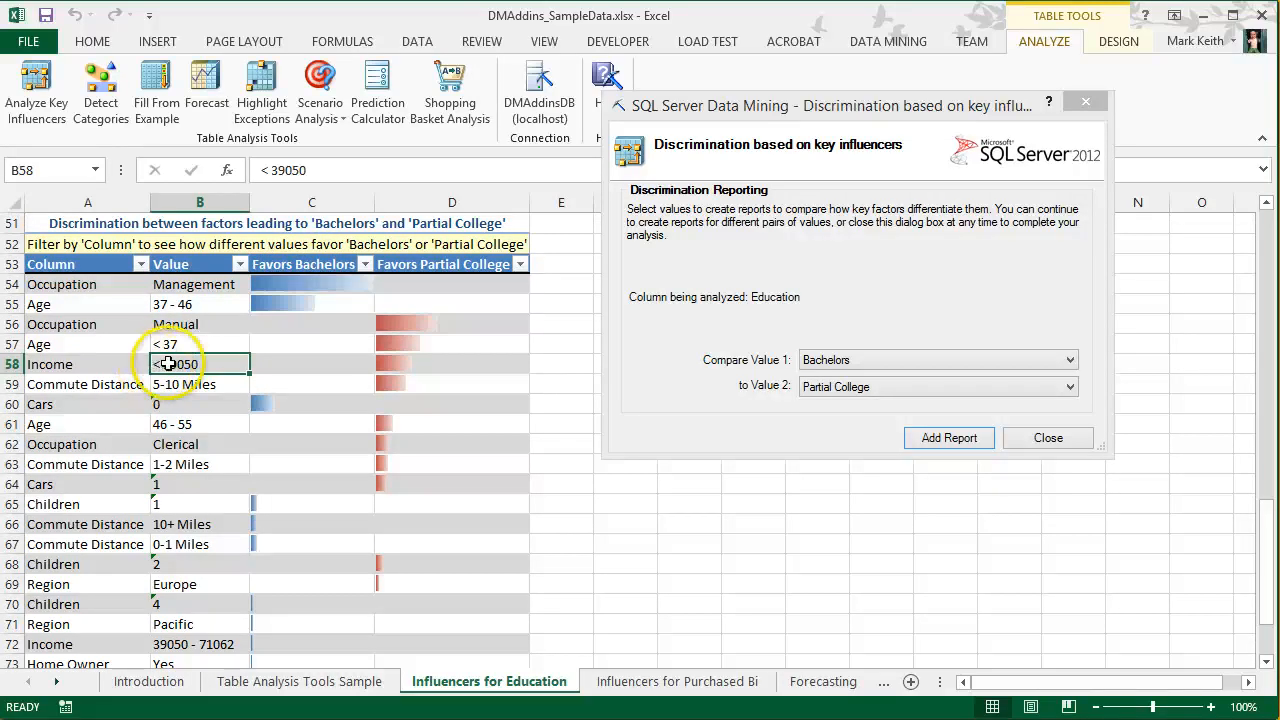
scroll(170, 364, down, 1)
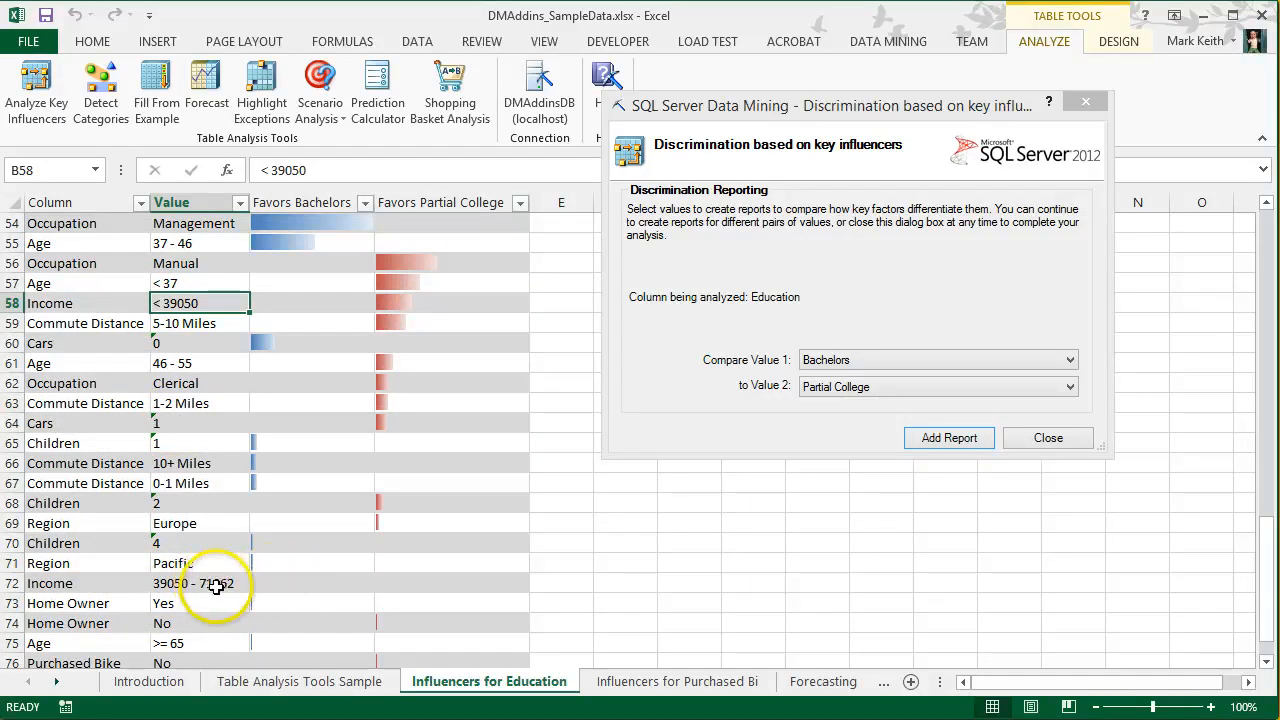
click(271, 585)
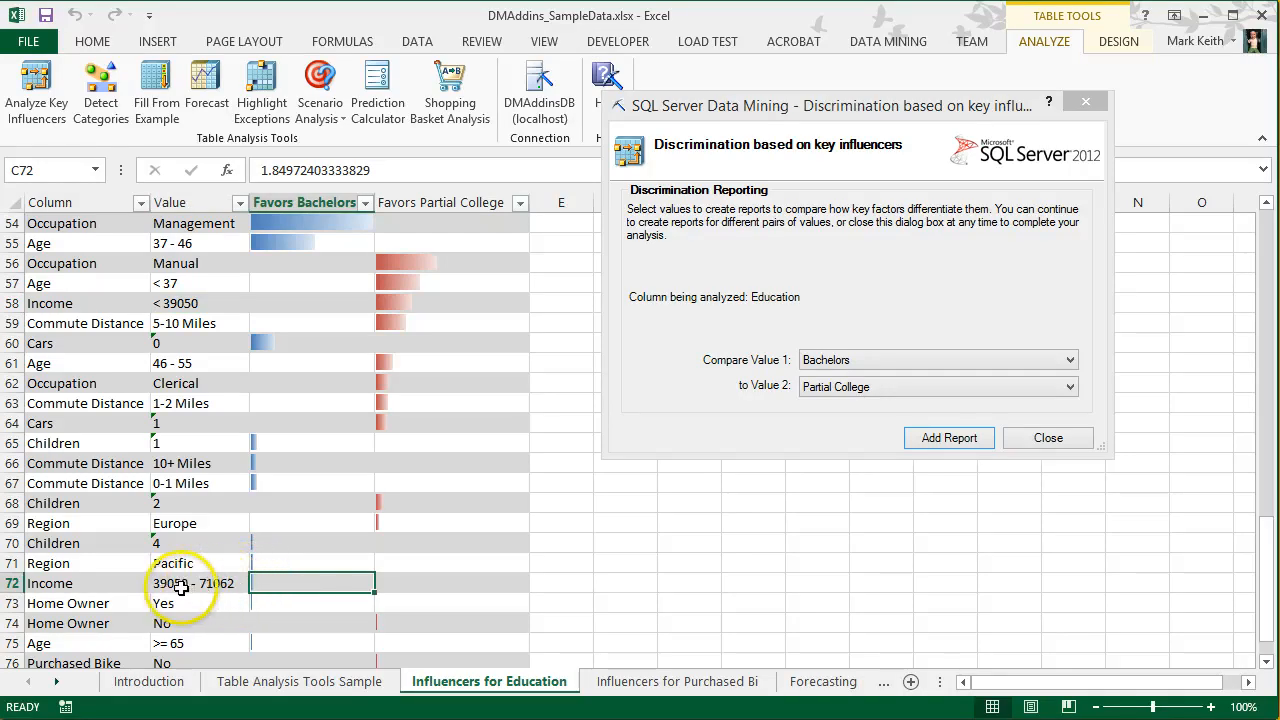
click(268, 585)
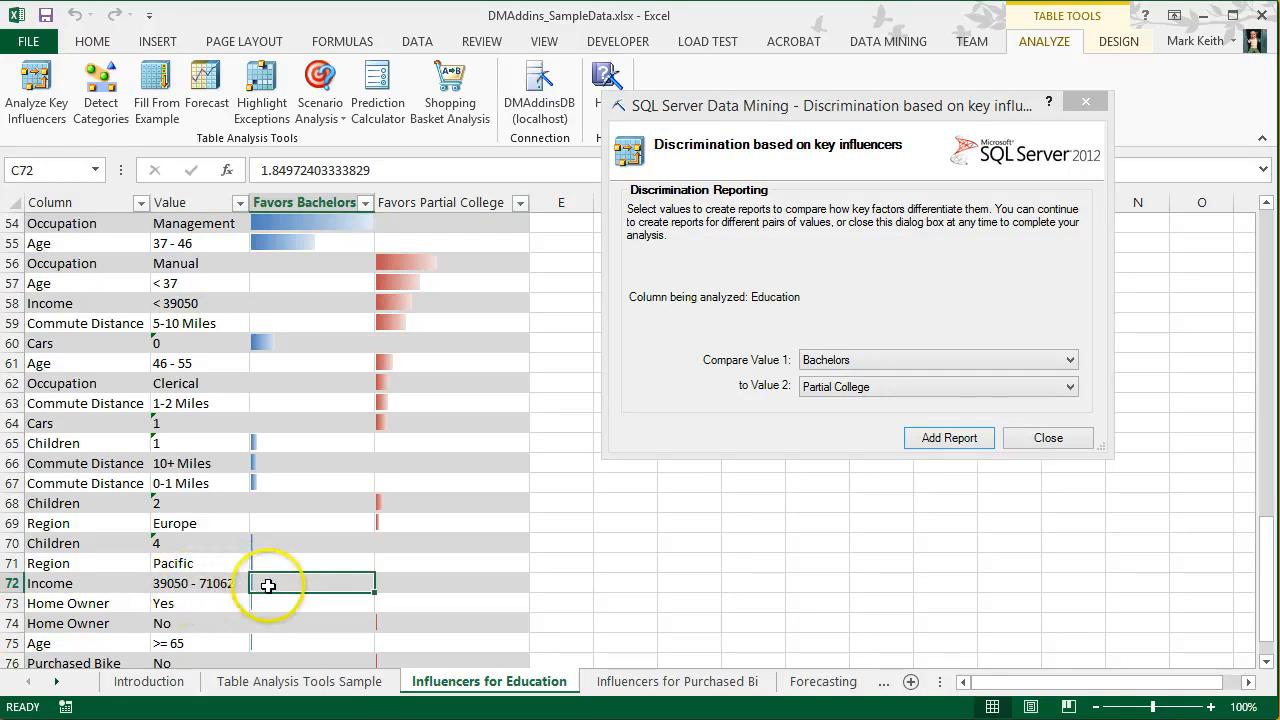
Examine the low-impact factors from Children and Commute Distance down to Purchased Bike and compare them with the report's strongest factors
drag(260, 540, 388, 661)
scroll(314, 629, down, 2)
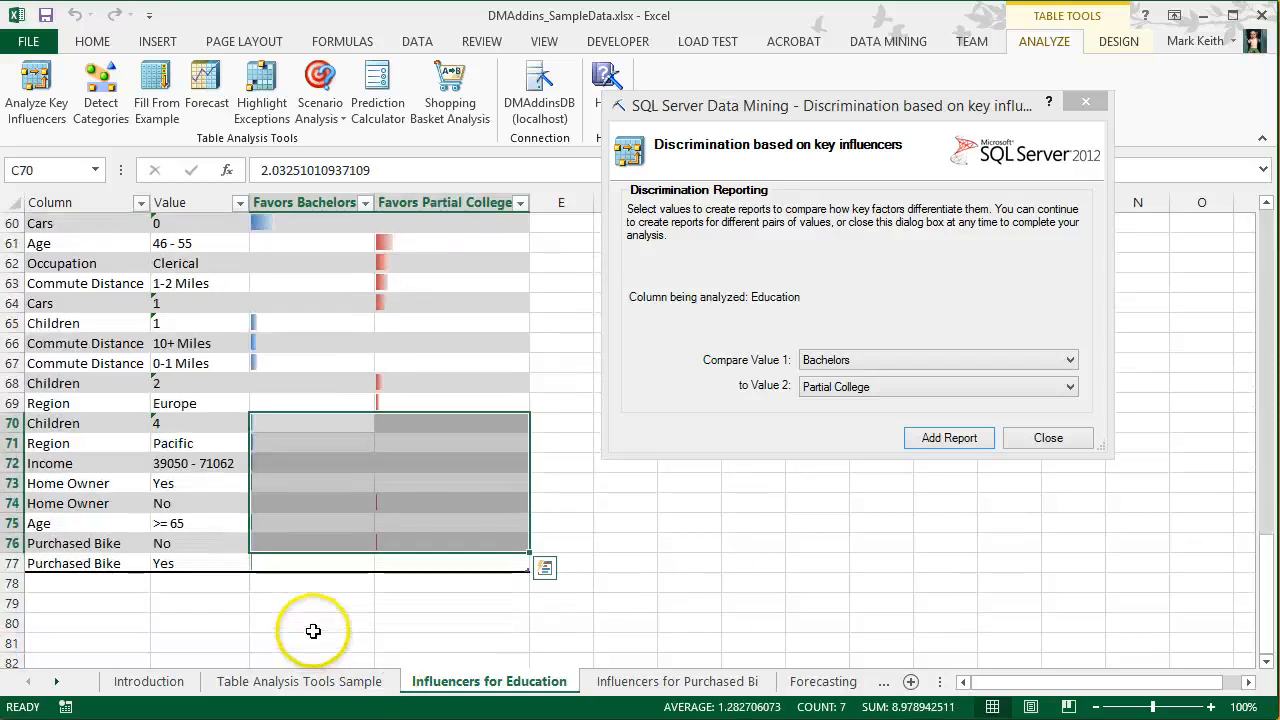
scroll(313, 632, up, 1)
drag(282, 617, 301, 383)
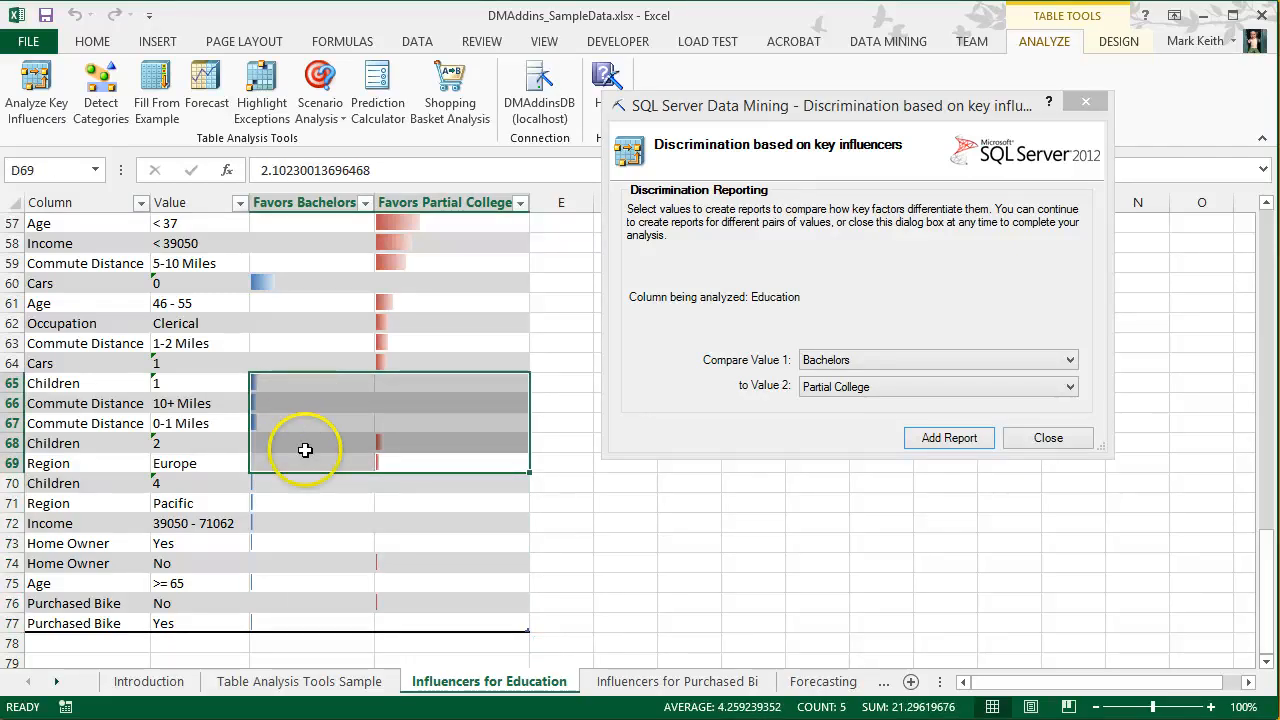
scroll(303, 446, up, 3)
scroll(305, 450, up, 1)
click(306, 481)
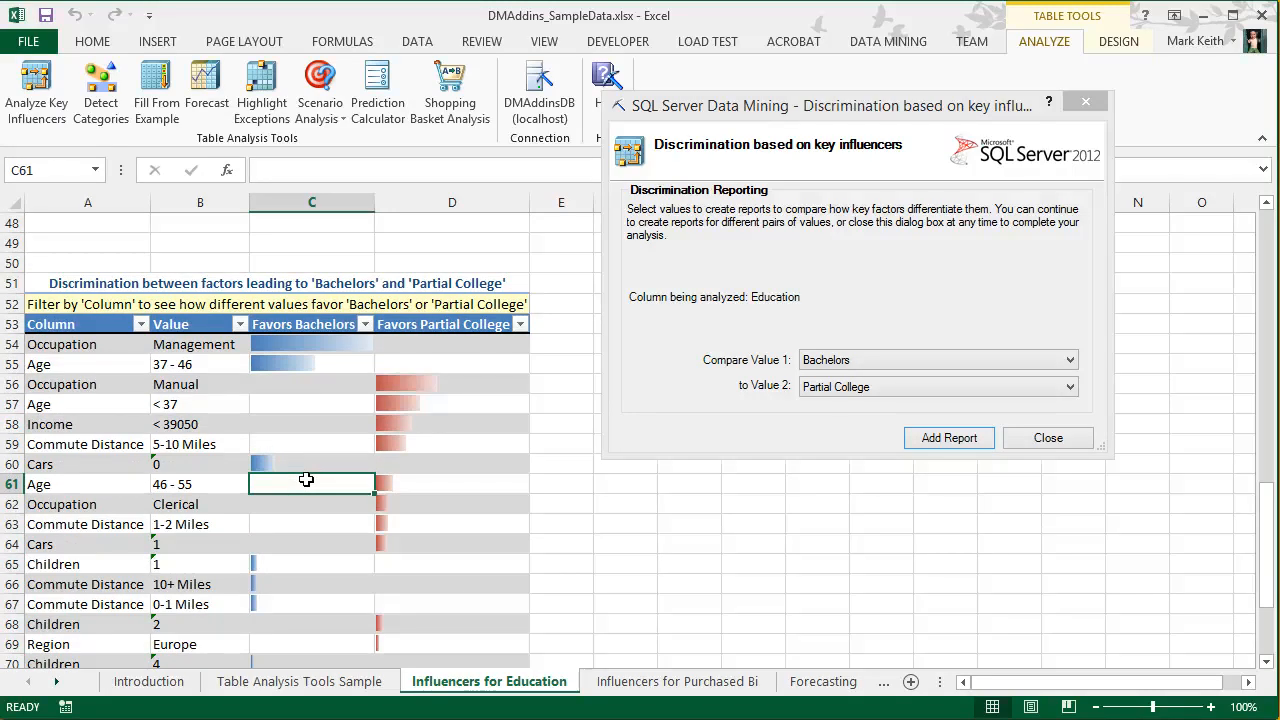
scroll(306, 480, down, 4)
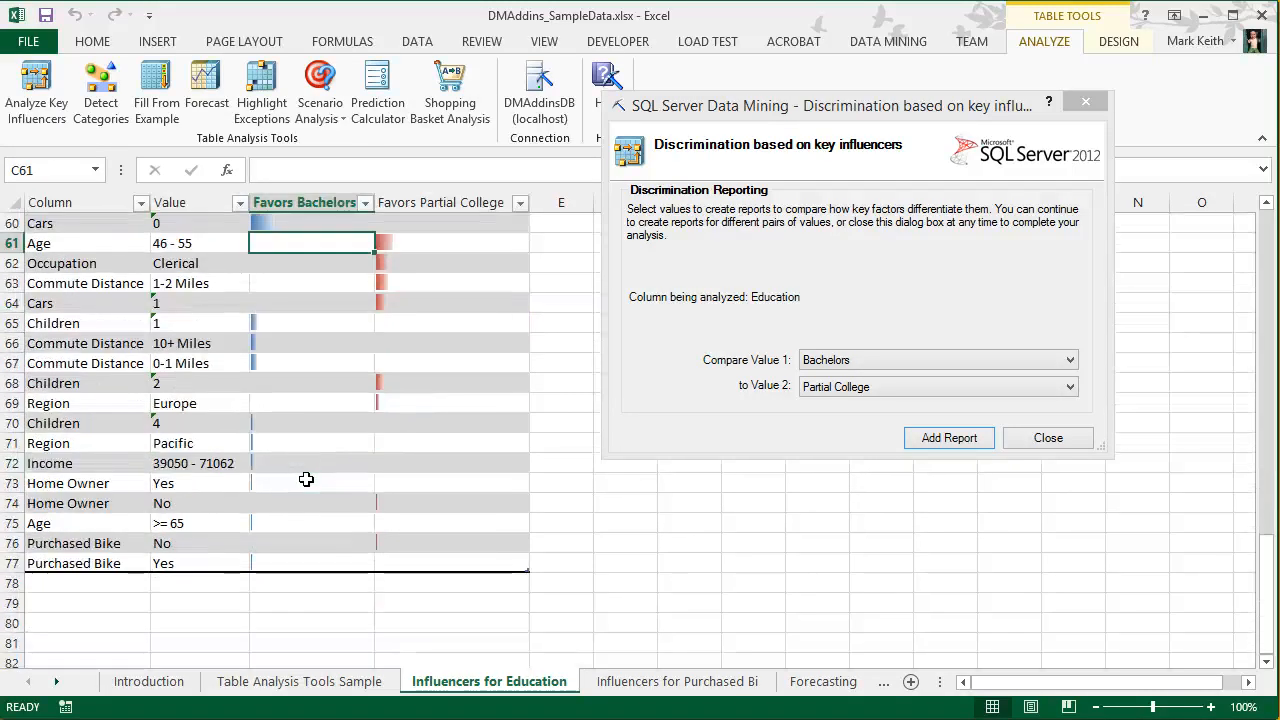